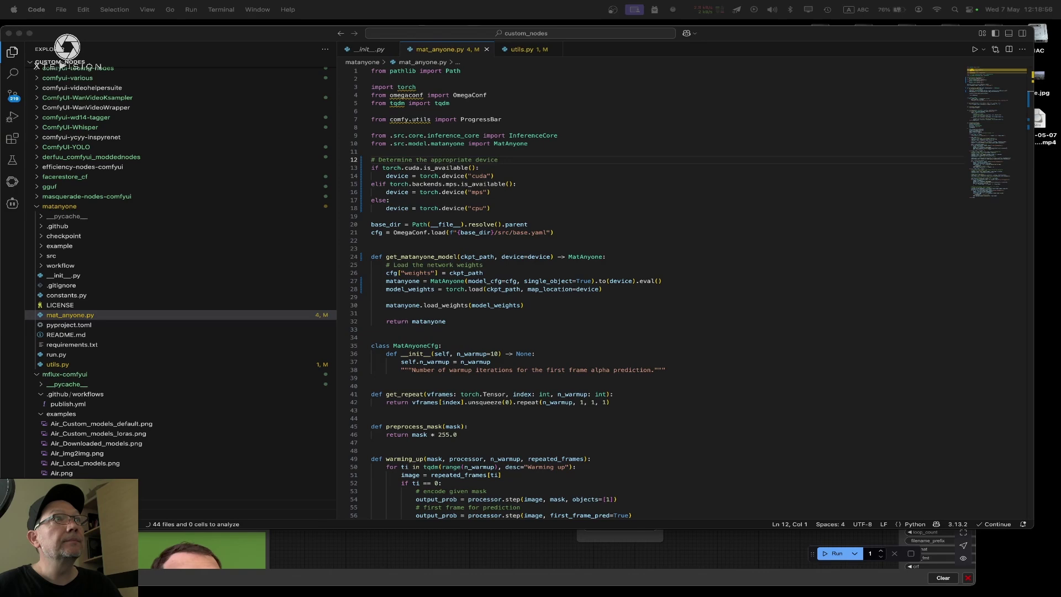
Shrink and reposition the VS Code window so ComfyUI shows behind it
drag(274, 37, 380, 39)
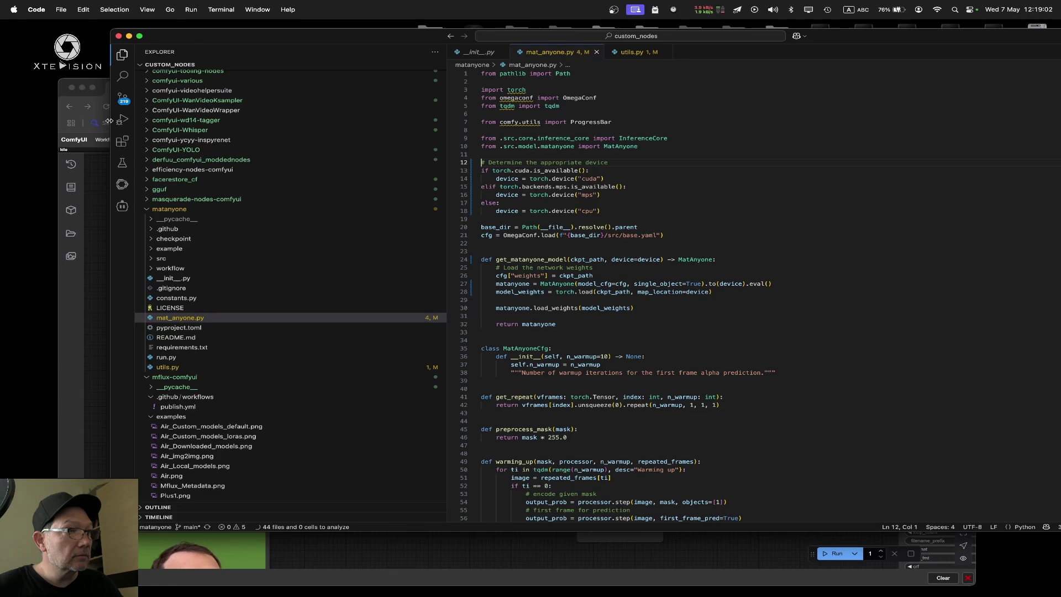
drag(111, 118, 190, 119)
drag(447, 40, 368, 34)
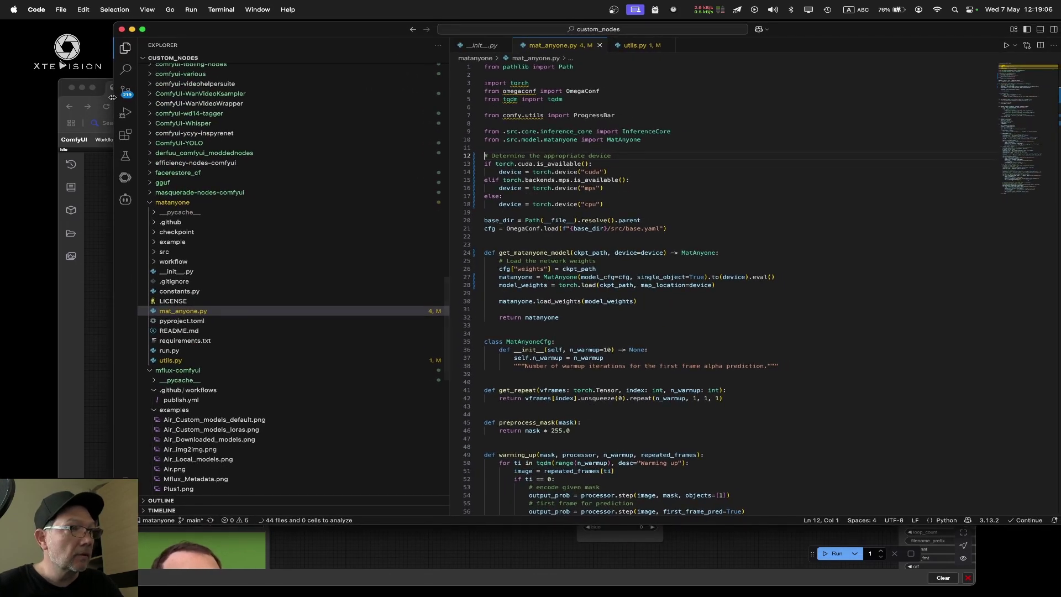
drag(113, 98, 139, 97)
mouse_move(393, 33)
mouse_down()
mouse_move(357, 38)
mouse_move(385, 34)
mouse_up()
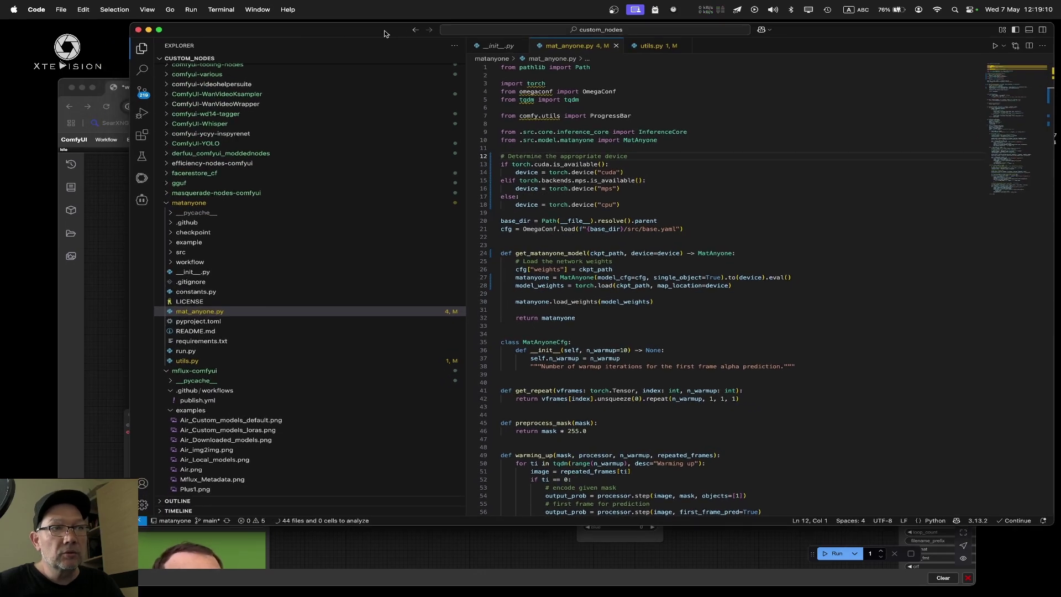
Glance at utils.py, then open the MatAnyone README.md from the Explorer
click(637, 48)
click(583, 49)
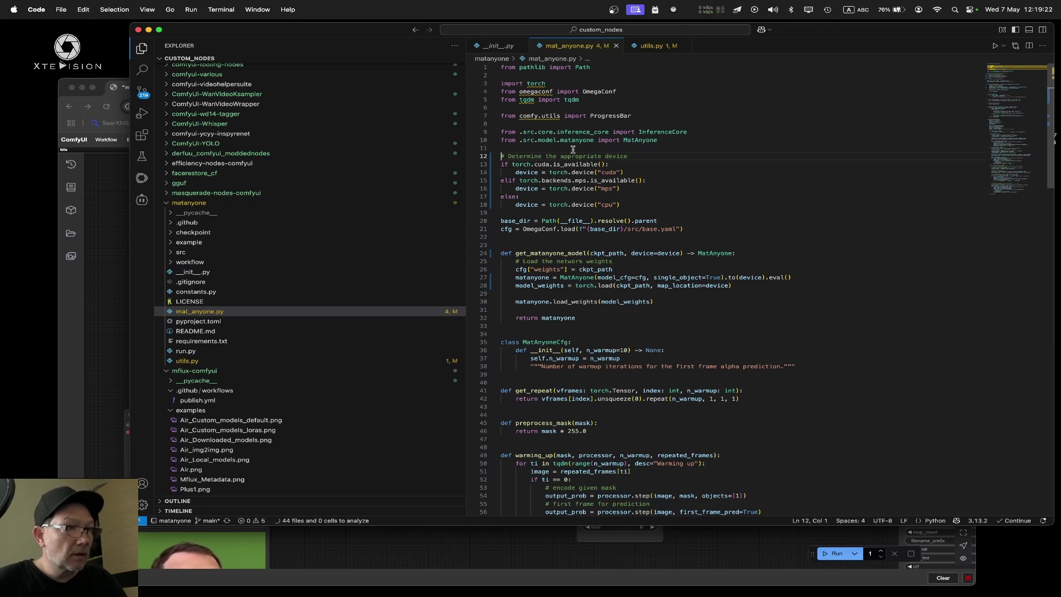
click(199, 331)
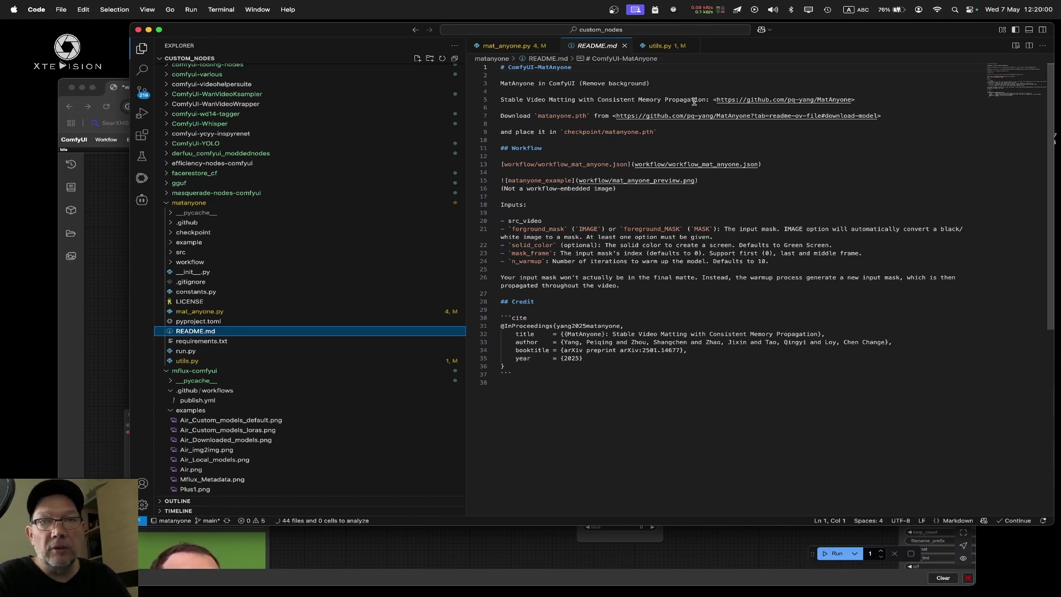
Inspect the cuda and mps device-availability checks in utils.py
click(750, 205)
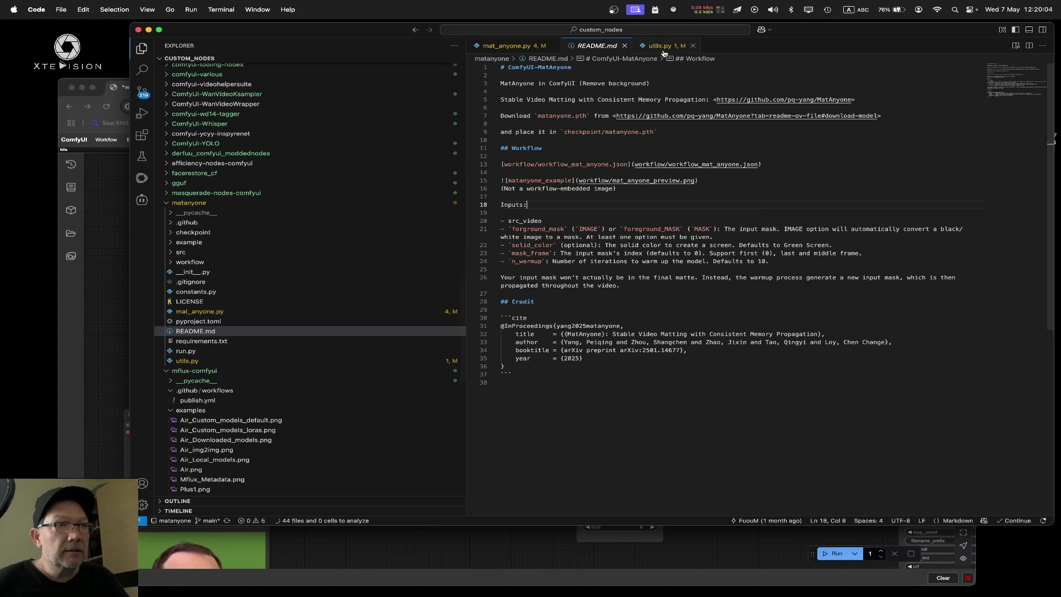
key(ctrl+Tab)
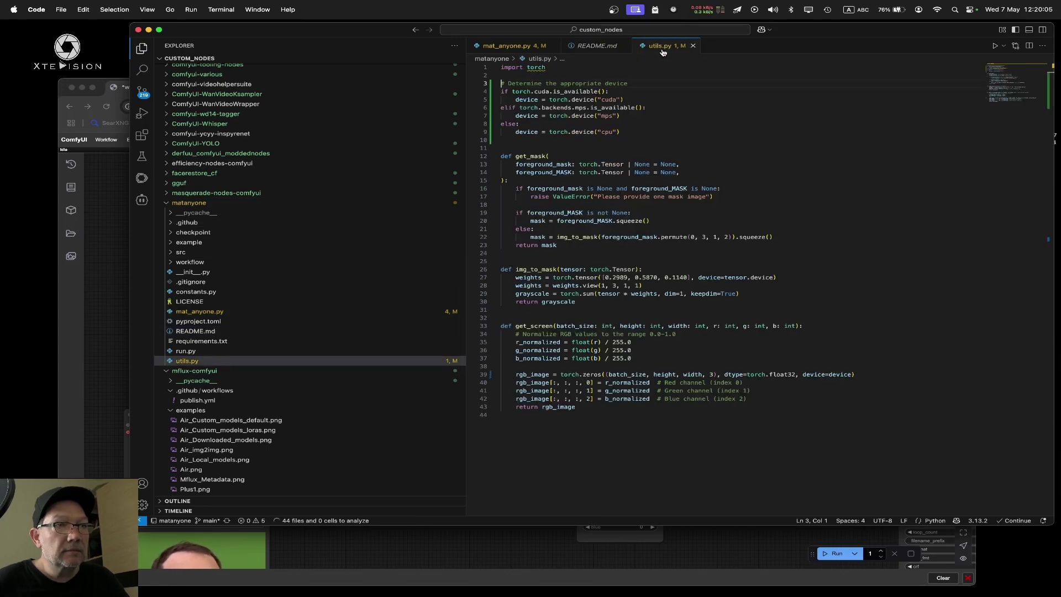
click(608, 94)
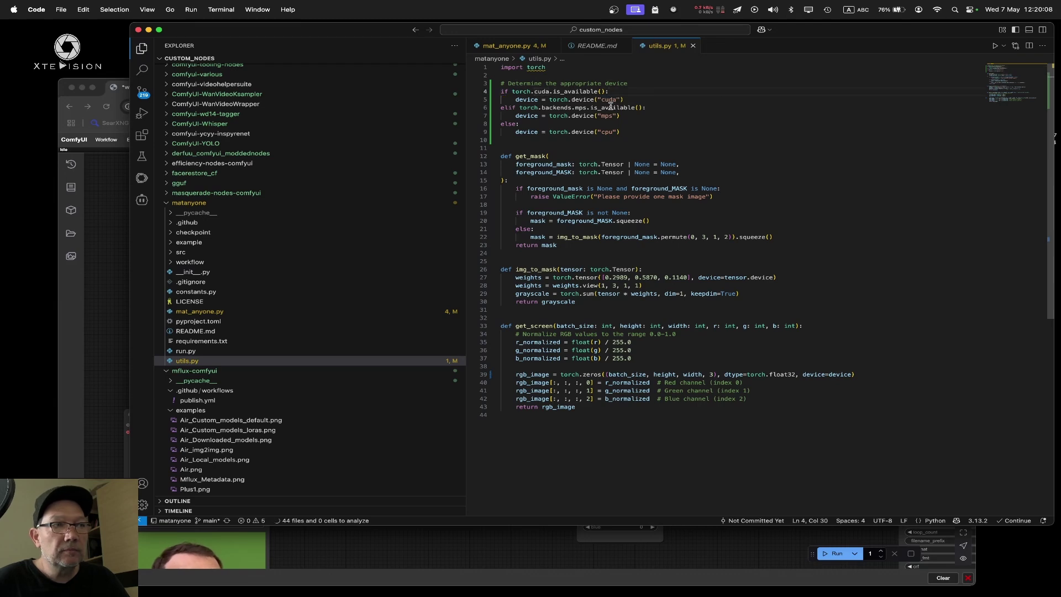
double_click(611, 100)
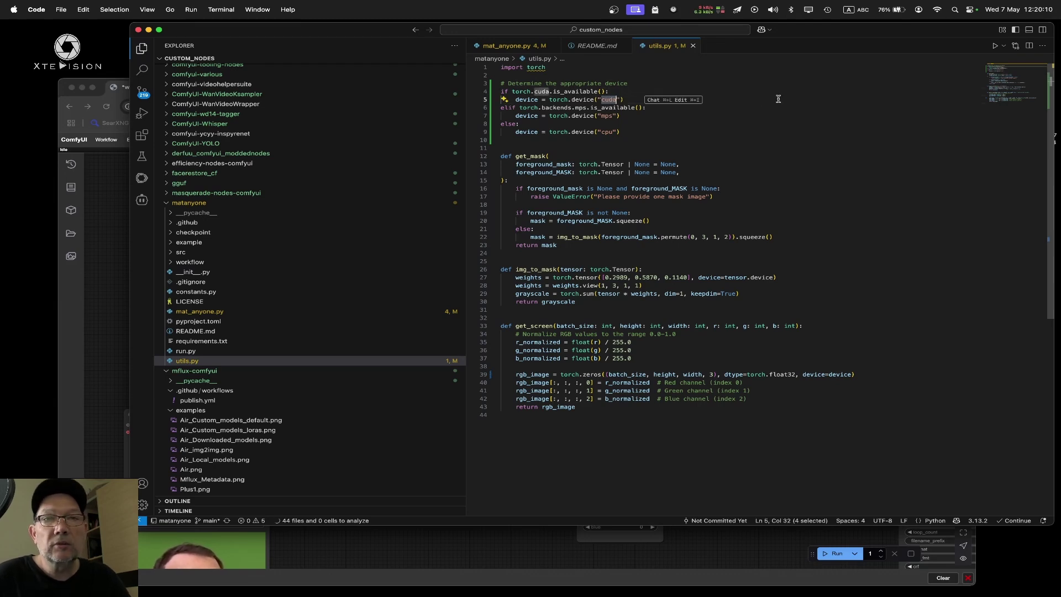
click(808, 102)
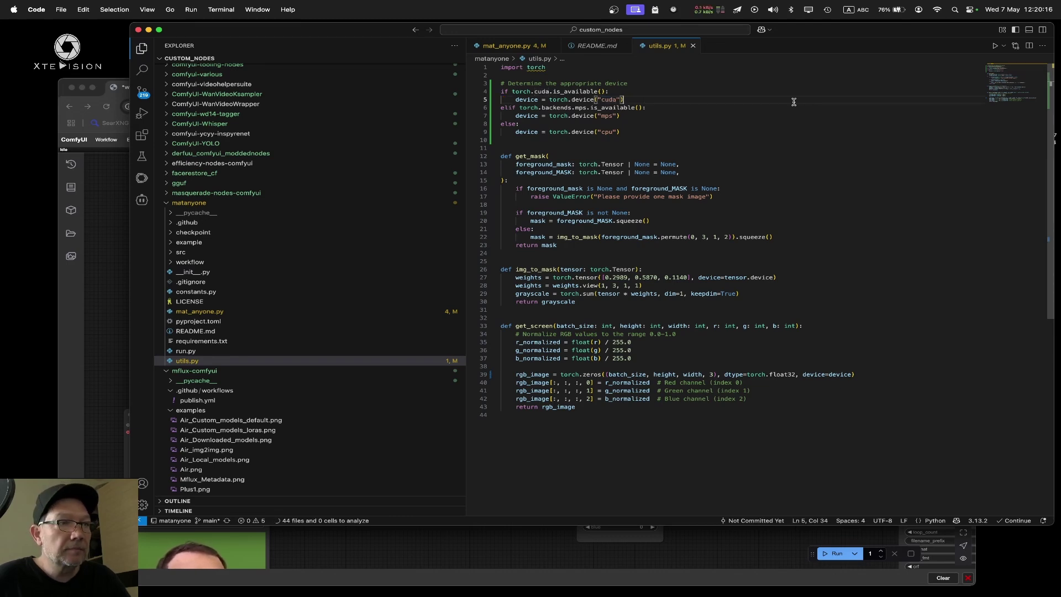
double_click(605, 116)
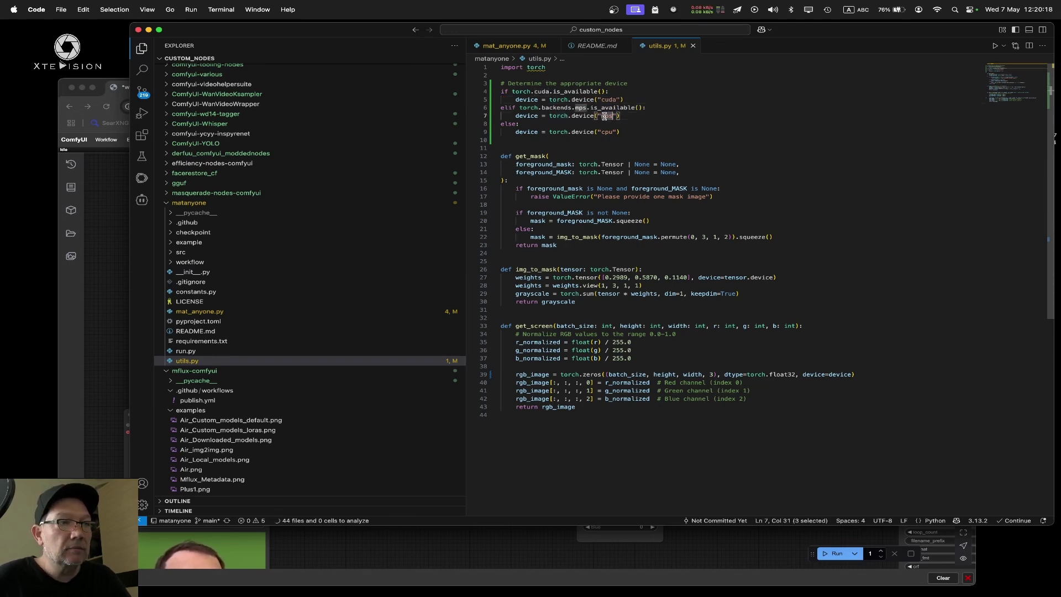
click(750, 107)
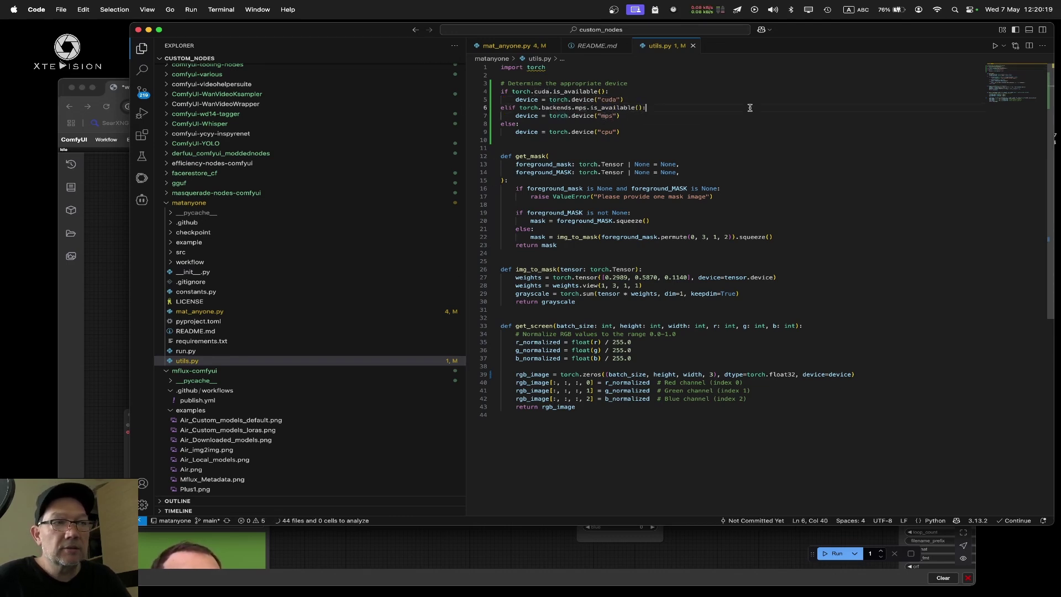
Return to mat_anyone.py and inspect its mps device lines
click(518, 50)
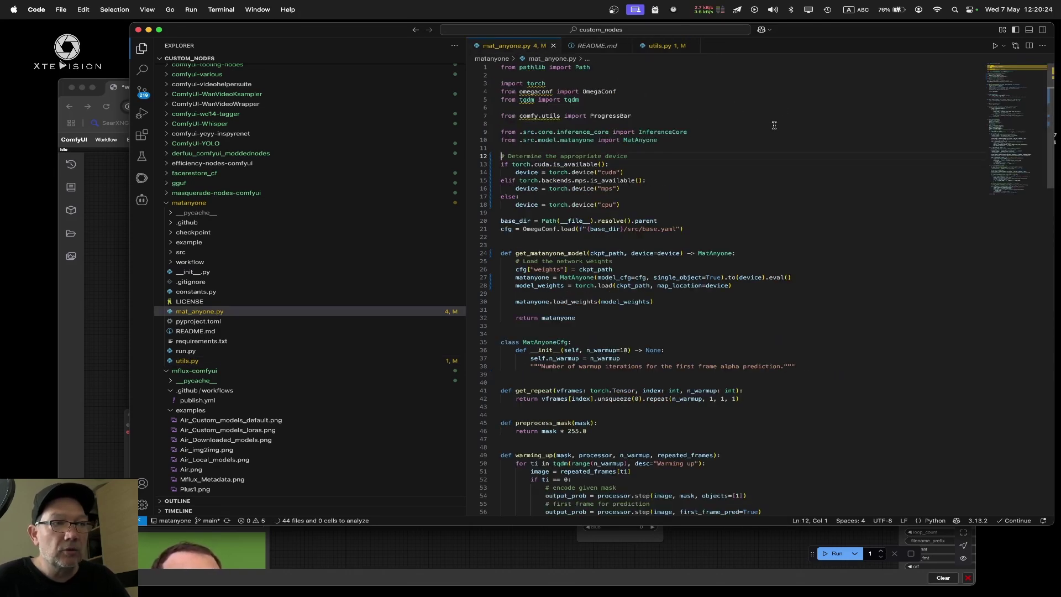
click(609, 173)
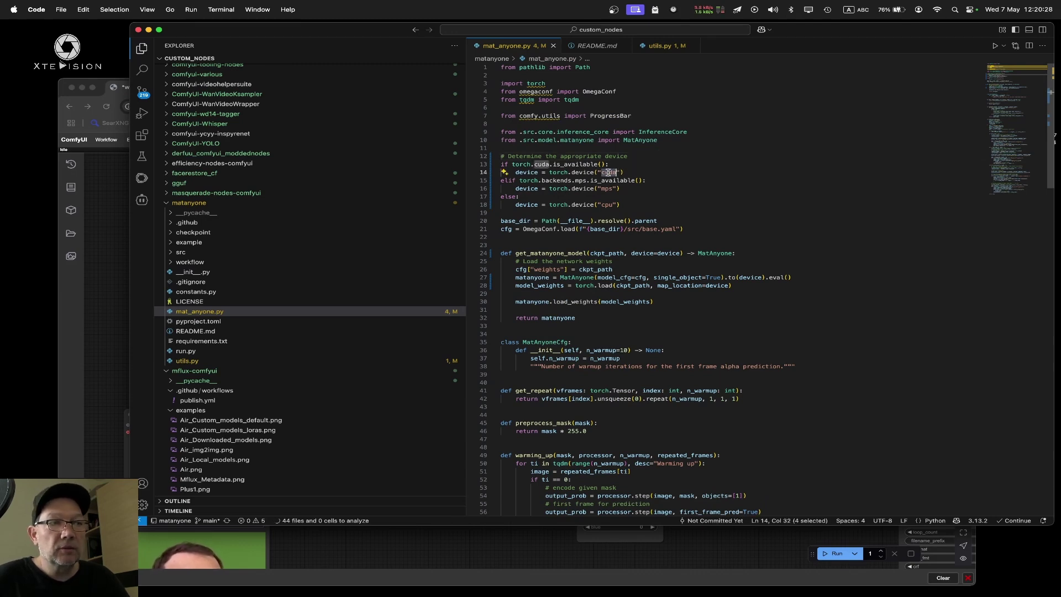
click(611, 188)
click(799, 115)
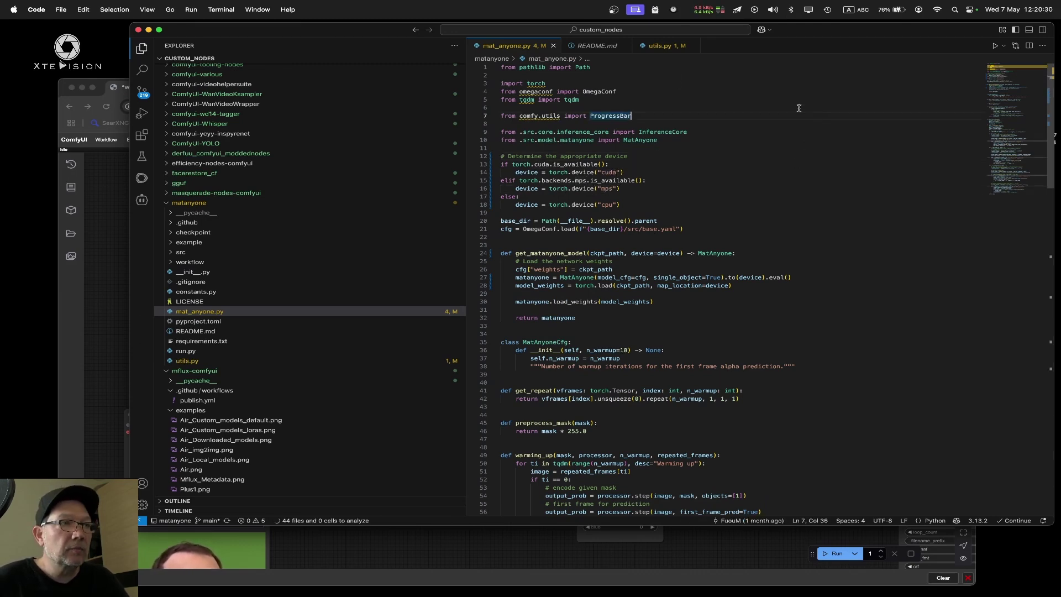
Minimize the editor, move the browser window, and reposition both Load Video nodes
click(149, 30)
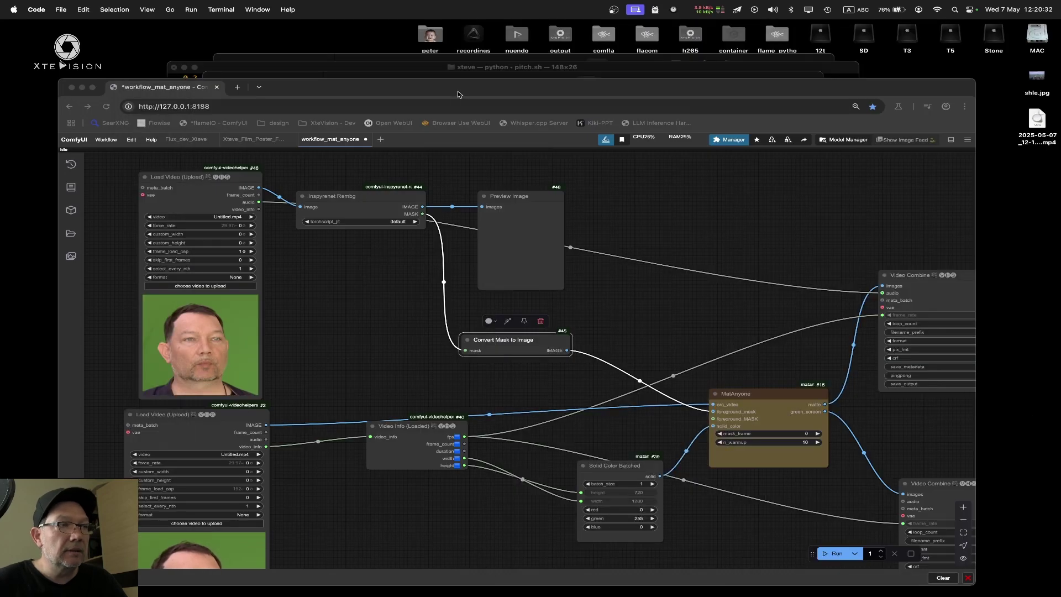
drag(519, 110, 479, 65)
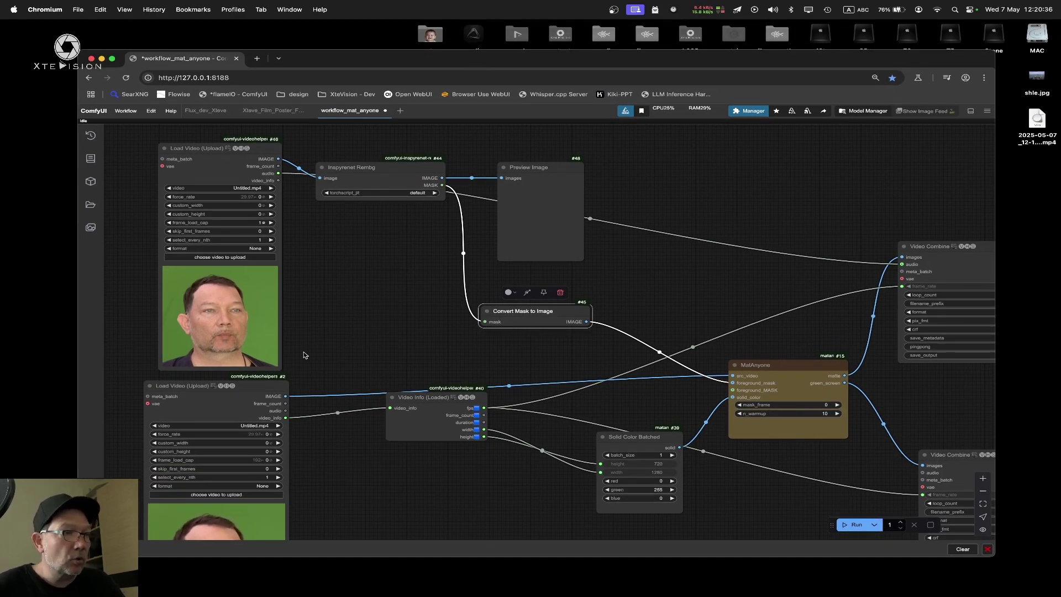
drag(257, 385, 267, 278)
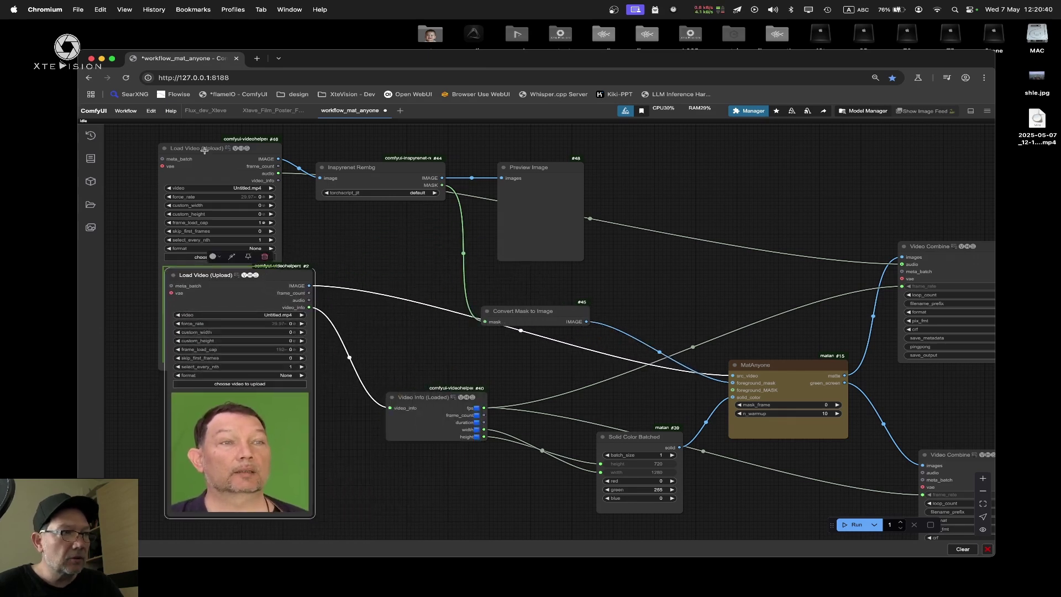
drag(205, 148, 209, 138)
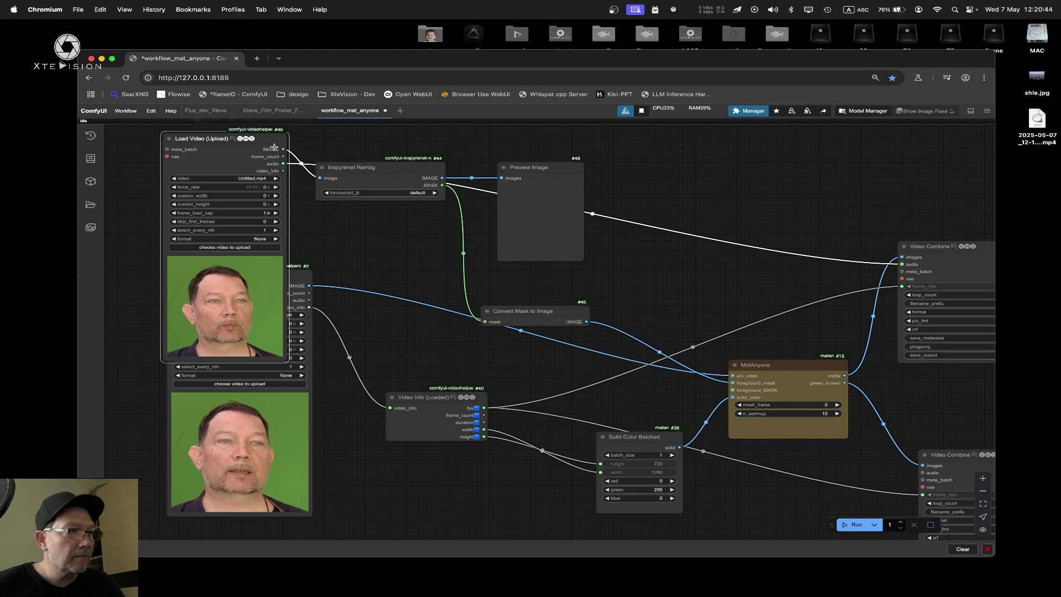
drag(257, 144, 242, 144)
Regroup the Inspyrenet Rembg and Preview Image nodes beside the loaders
drag(356, 167, 378, 153)
drag(543, 168, 617, 144)
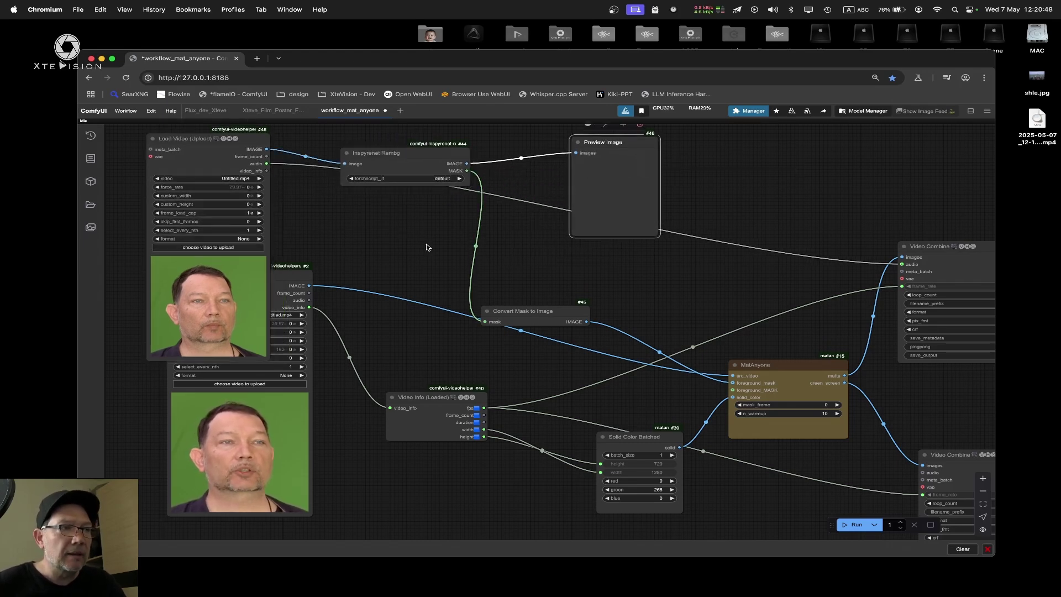
drag(405, 155, 353, 164)
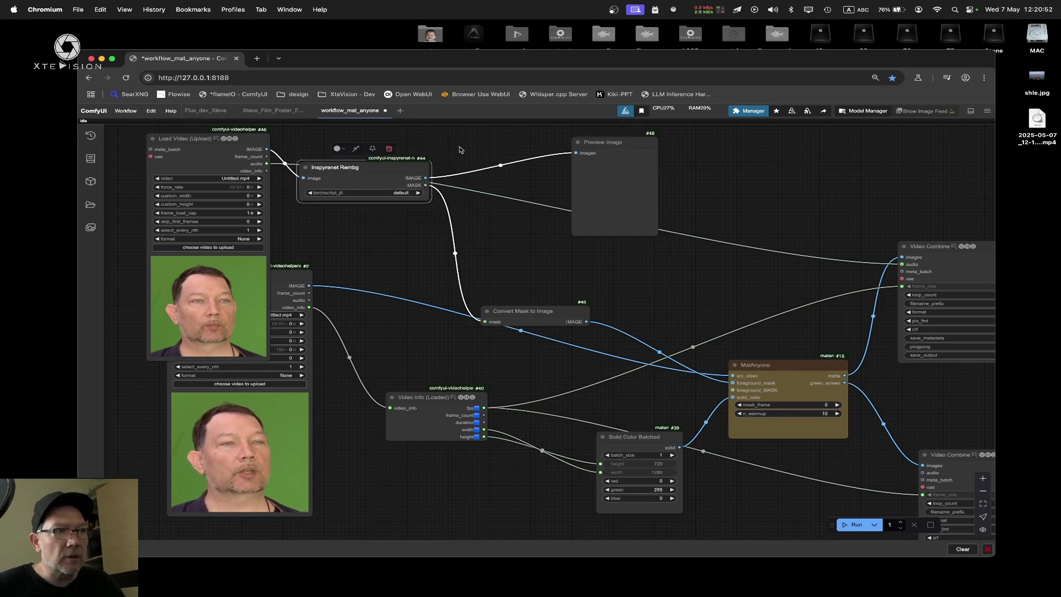
drag(606, 142, 507, 146)
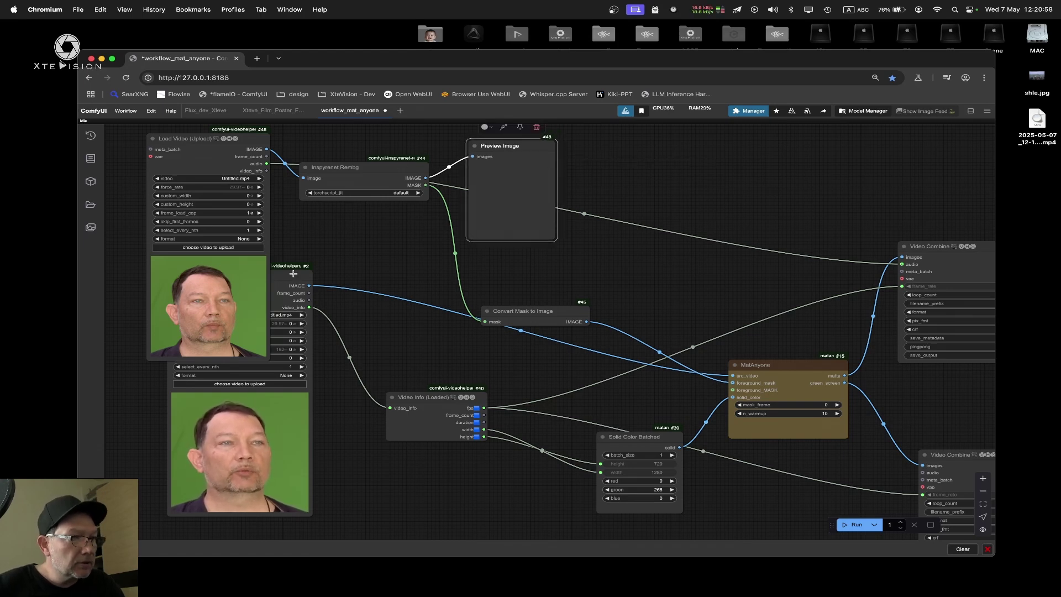
Bypass the lower Load Video, Video Info, MatAnyone and Video Combine output nodes
click(294, 277)
key(ctrl+b)
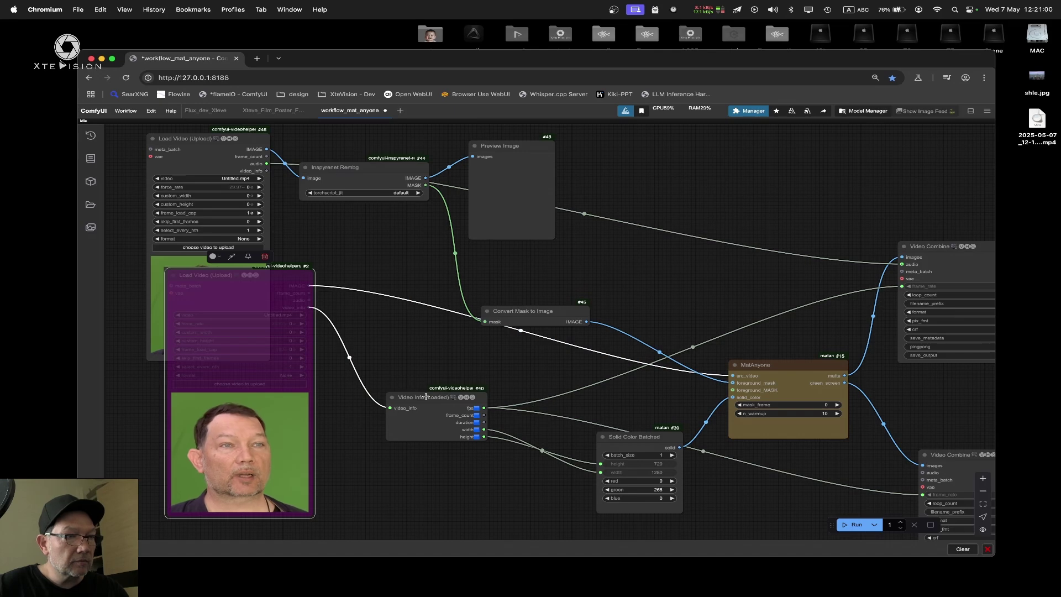
click(426, 396)
key(ctrl+b)
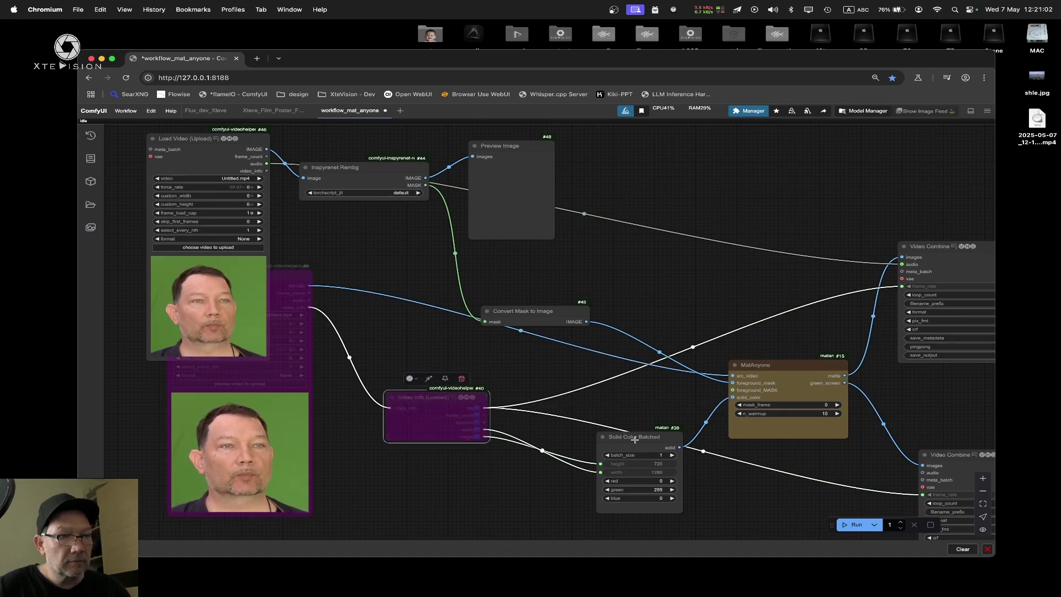
shift+click(635, 440)
key(ctrl+b)
shift+click(790, 369)
key(ctrl+b)
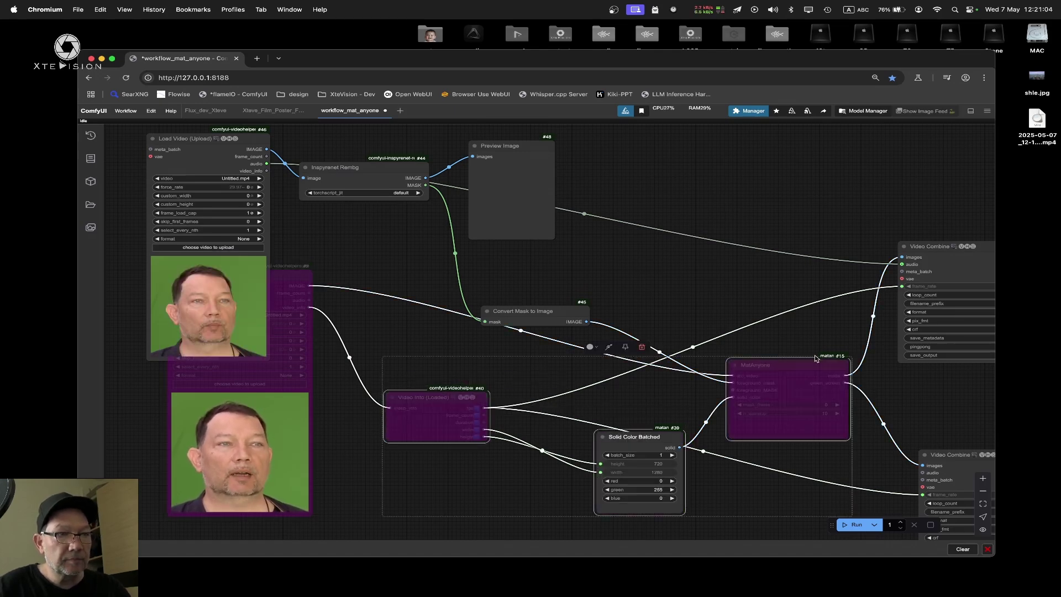
shift+click(938, 251)
key(ctrl+b)
shift+click(946, 459)
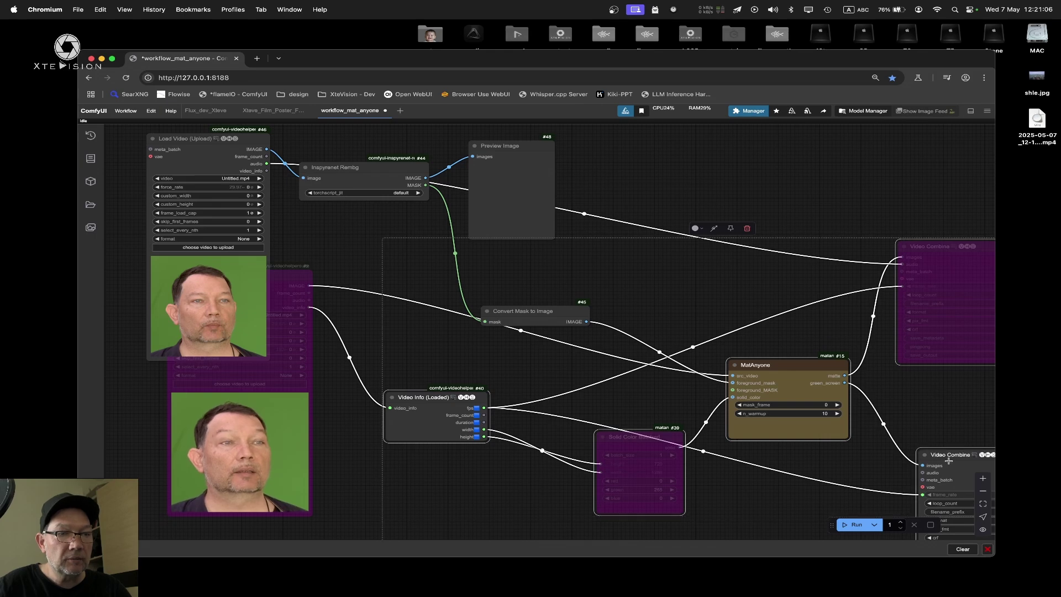
key(ctrl+b)
Enlarge Preview Image, set frame_load_cap to 1, and run the single-frame test
click(502, 146)
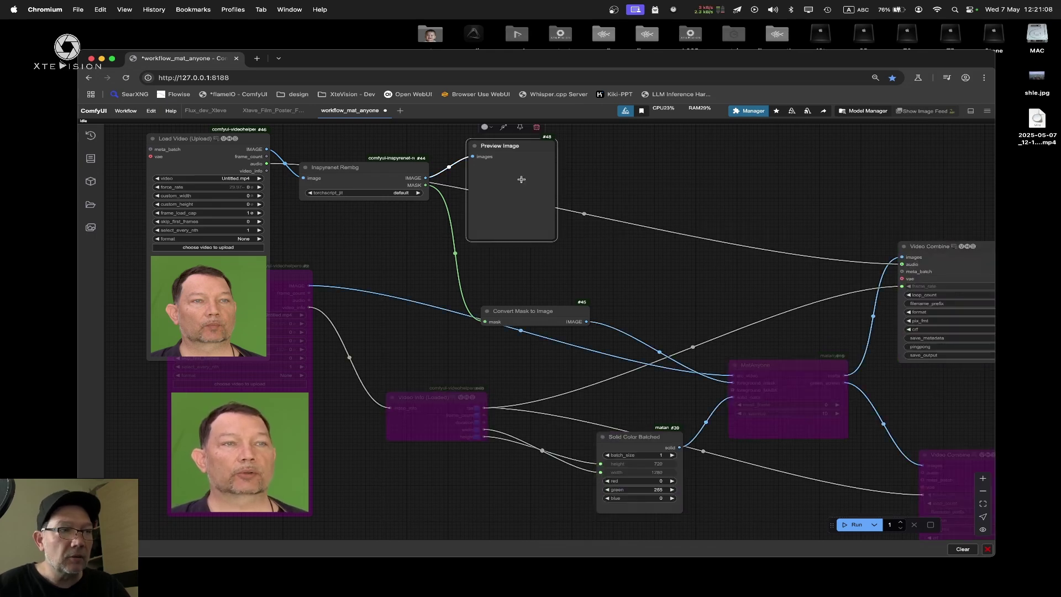
drag(553, 236, 684, 327)
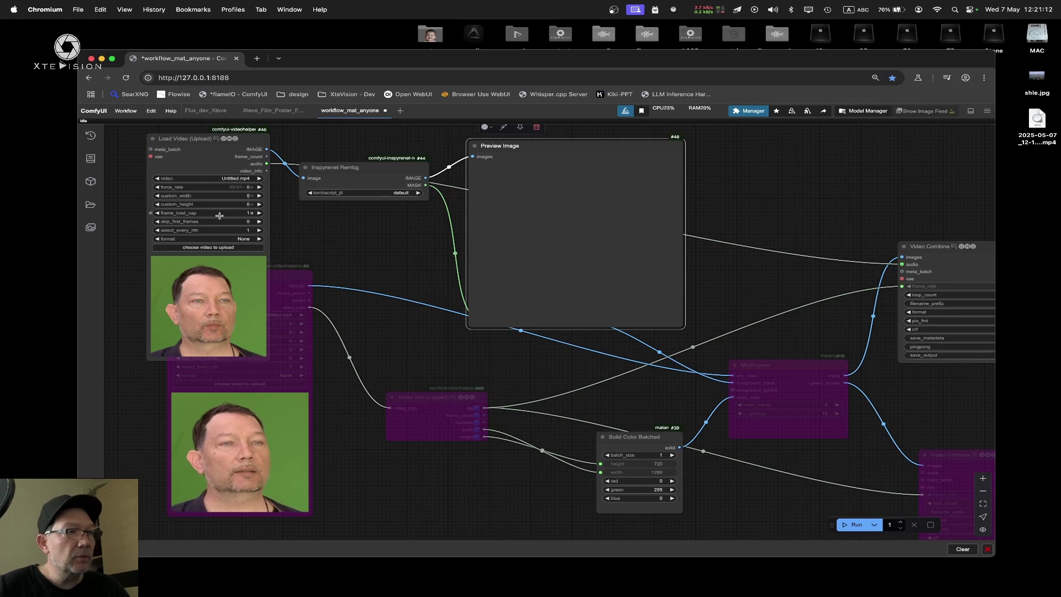
drag(219, 215, 205, 215)
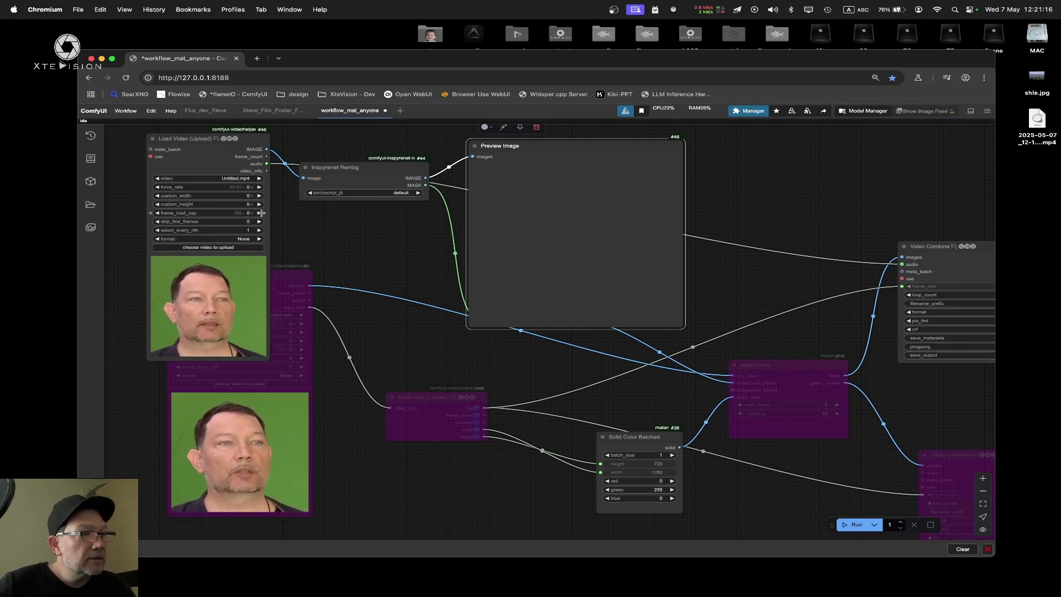
click(259, 213)
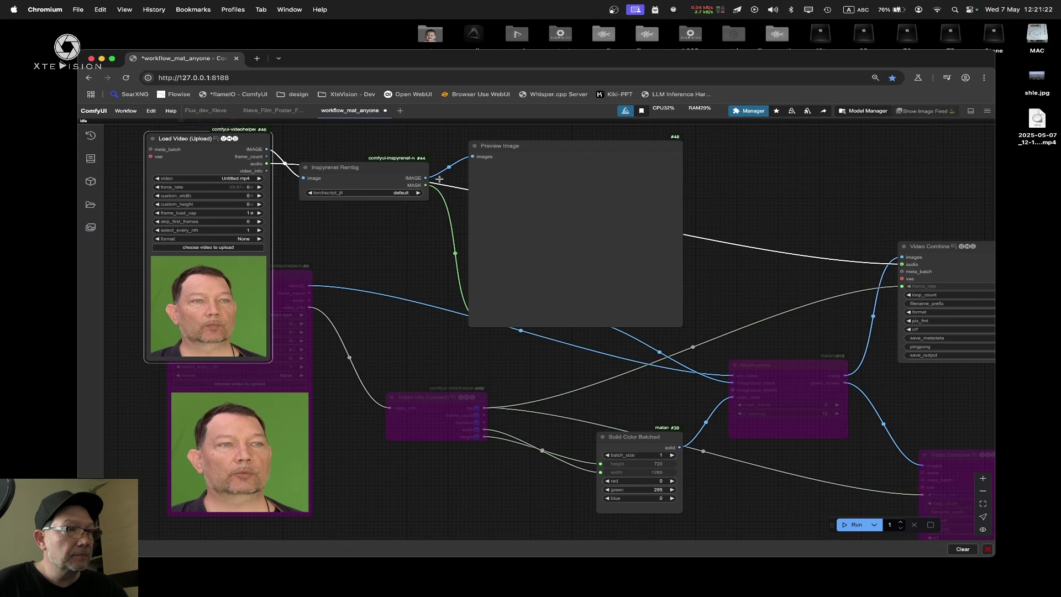
click(854, 525)
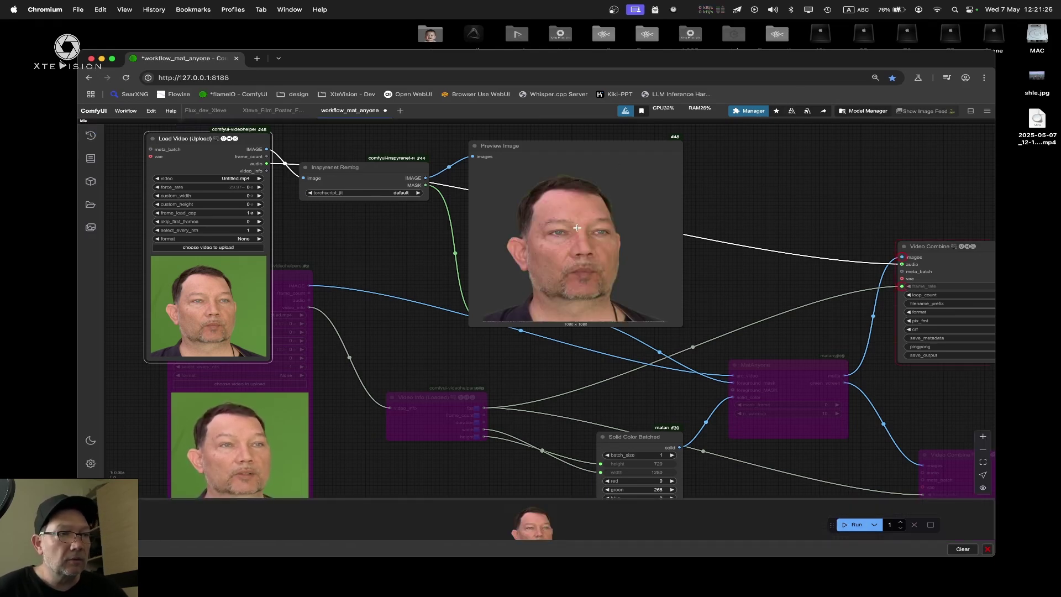
Duplicate the Preview Image node and feed it Convert Mask to Image's IMAGE output
drag(582, 157, 692, 147)
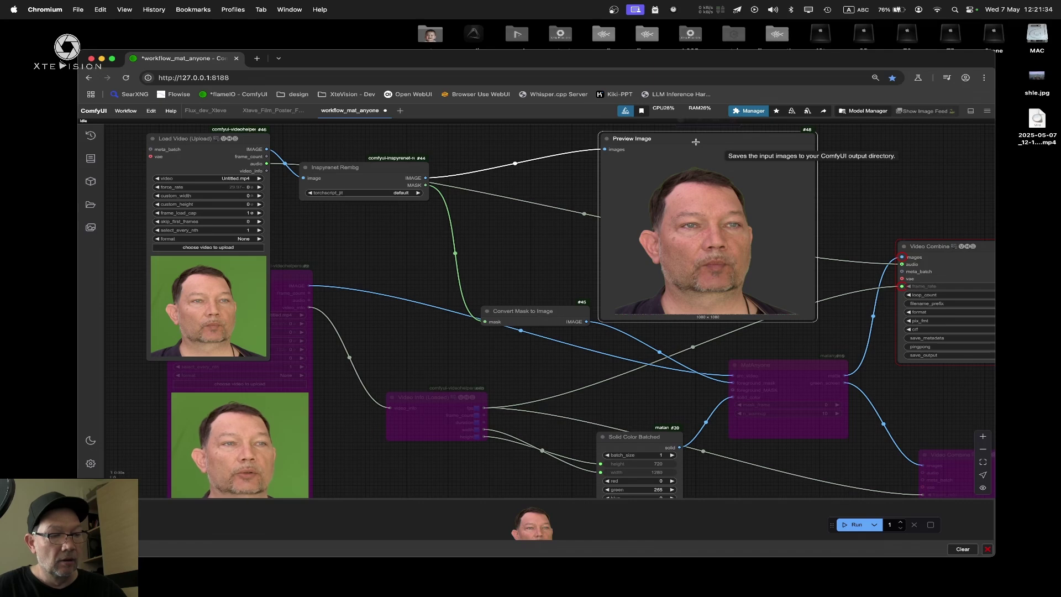
key(ctrl+c)
key(ctrl+v)
drag(777, 136, 758, 212)
drag(586, 322, 683, 218)
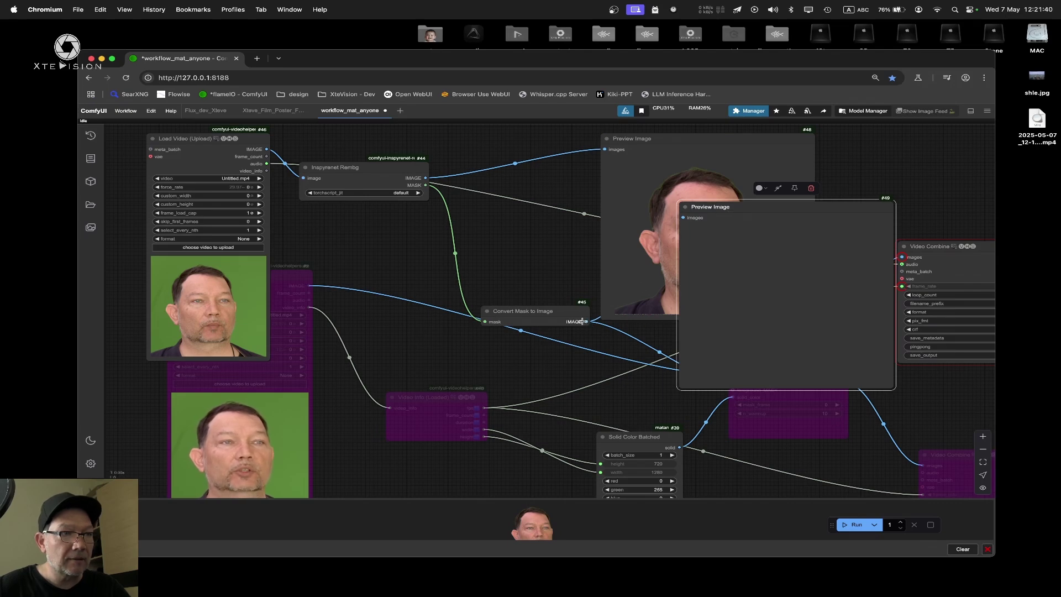
drag(586, 322, 685, 218)
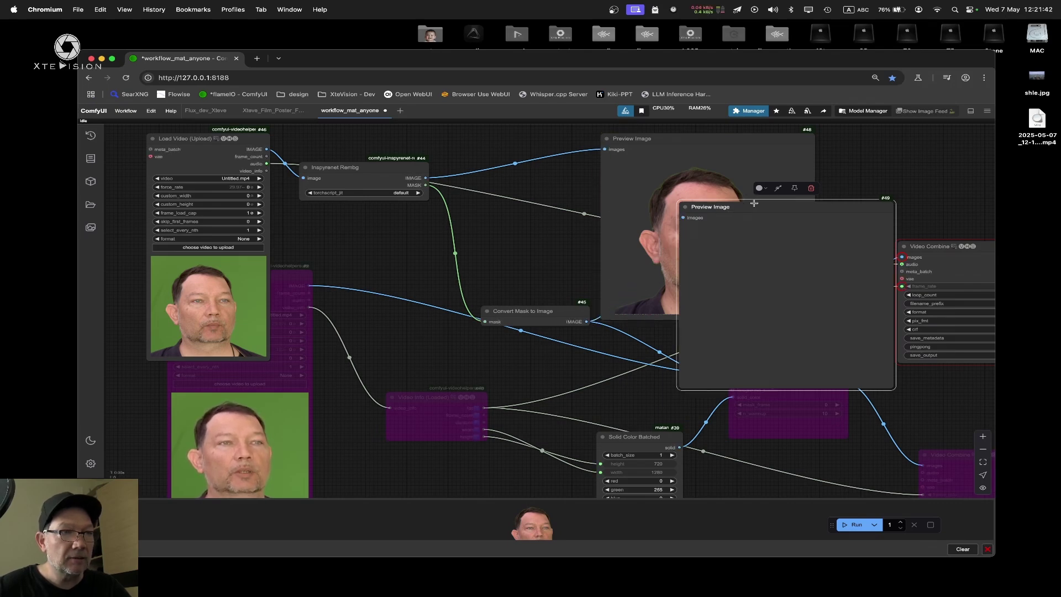
Place the two previews side by side and run to render the white silhouette mask
drag(753, 203, 823, 176)
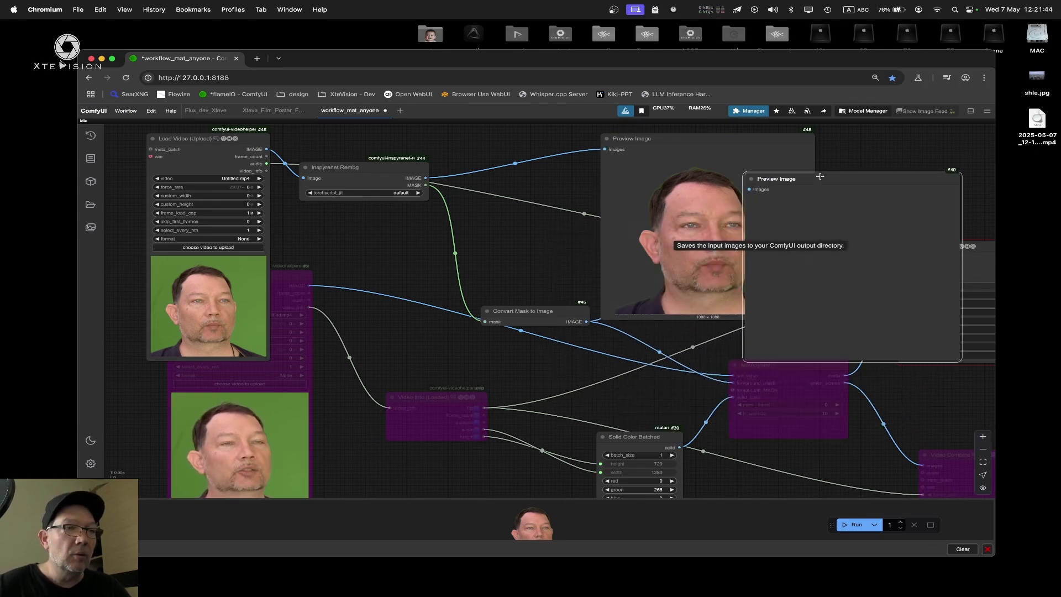
drag(697, 137, 572, 140)
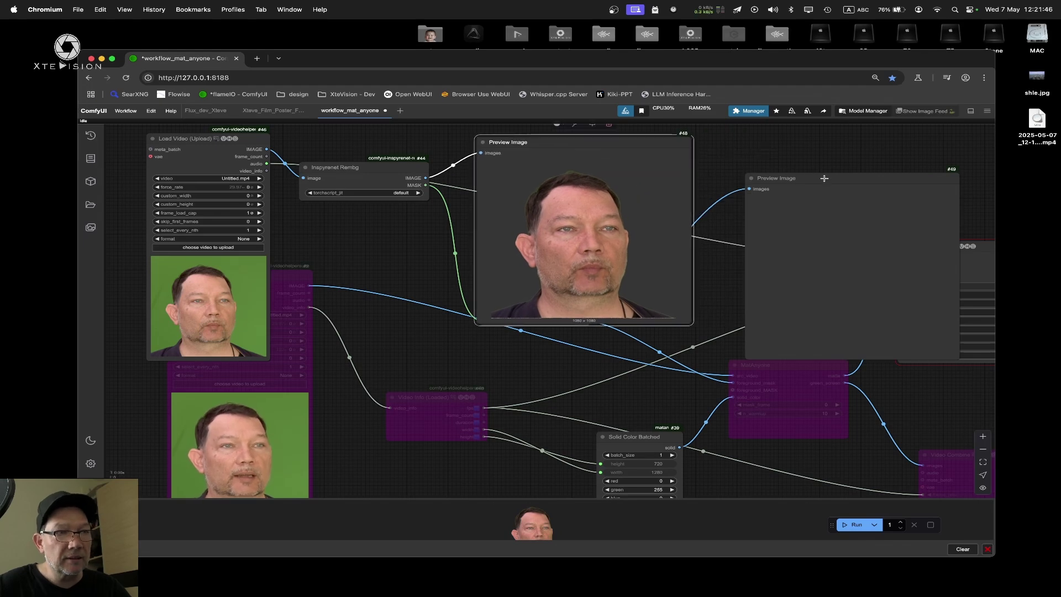
drag(825, 177, 783, 145)
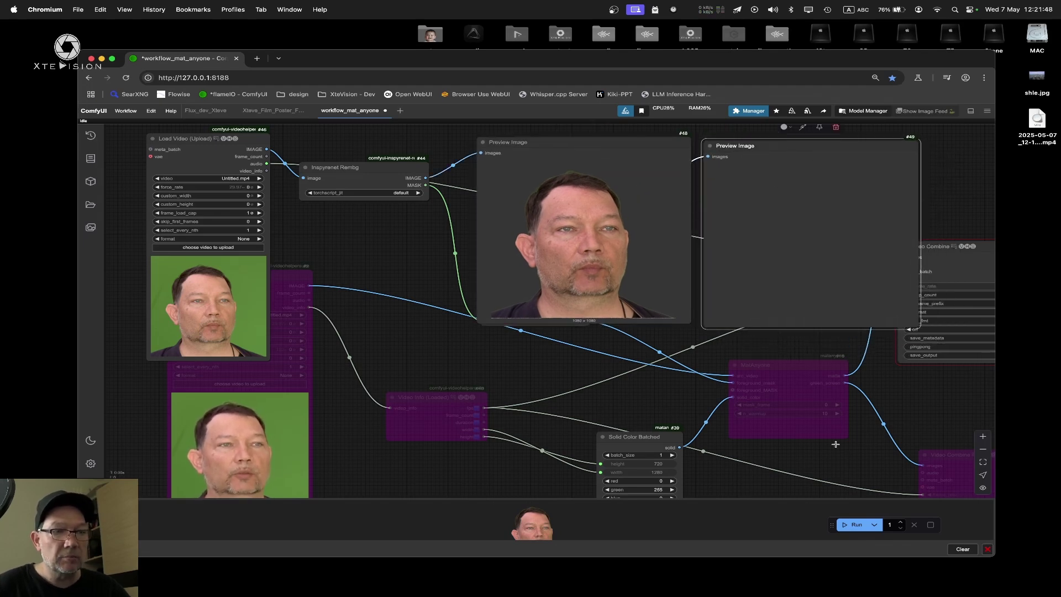
click(854, 525)
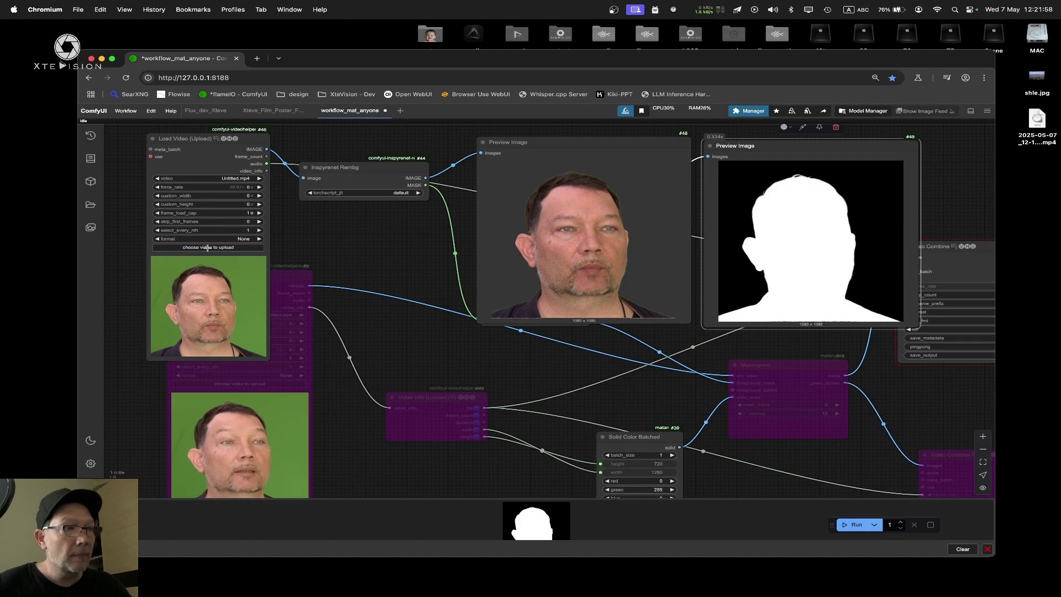
click(207, 248)
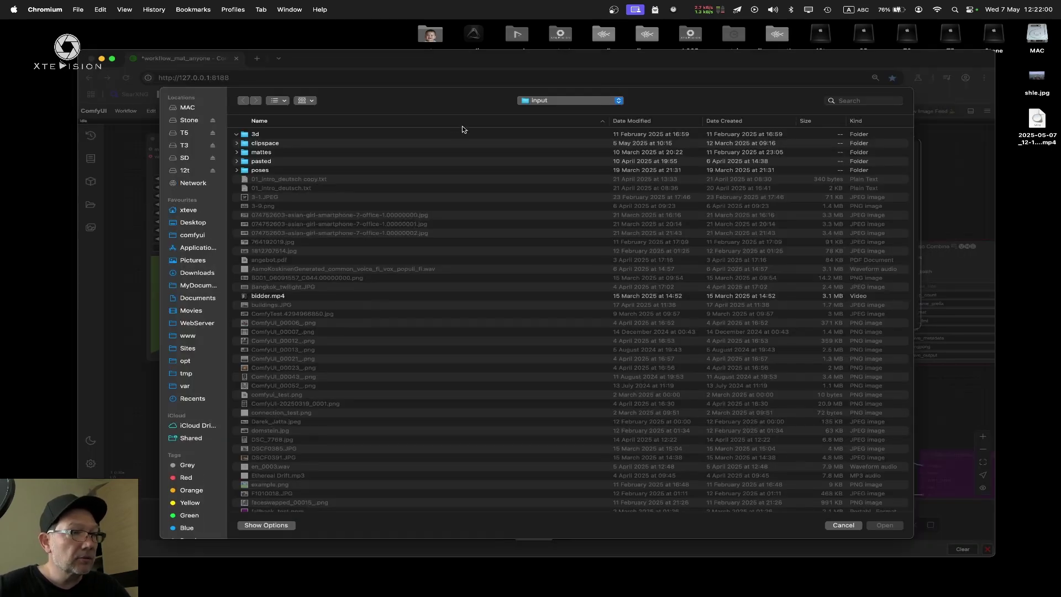
Preview bidder.mp4 in the input folder of the file dialog
scroll(426, 229, down, 10)
click(298, 150)
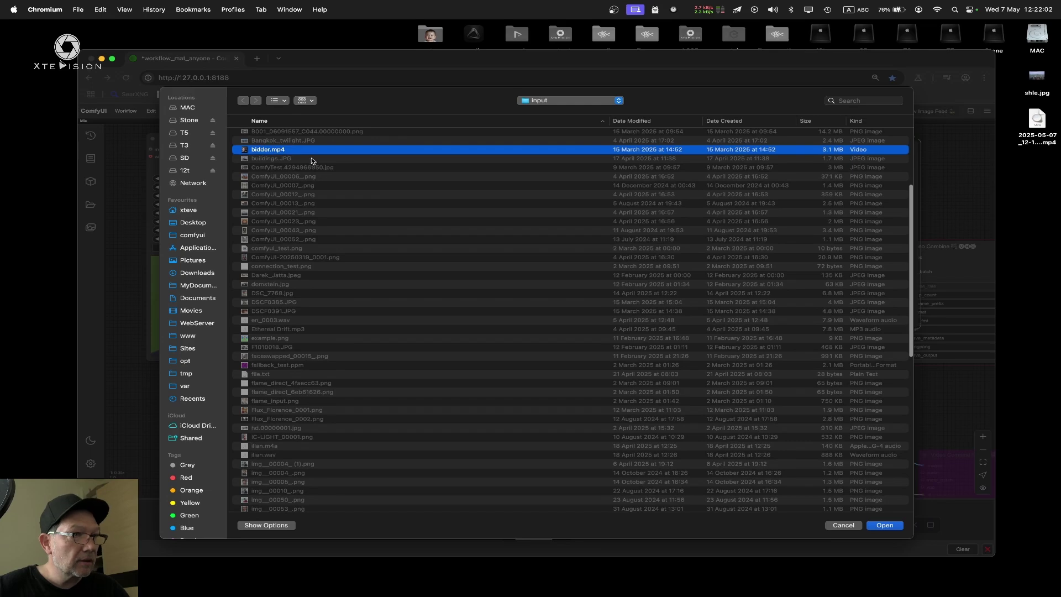
key(space)
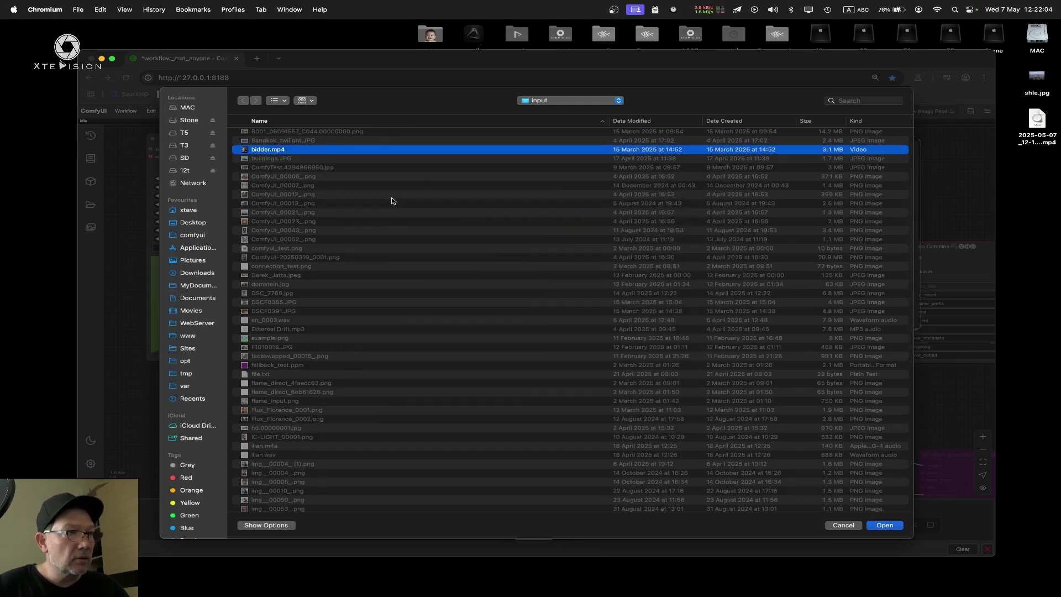
scroll(394, 201, up, 5)
Navigate to custom_nodes/matanyone/example and open test-sample1.mp4 after previewing it
key(super+Up)
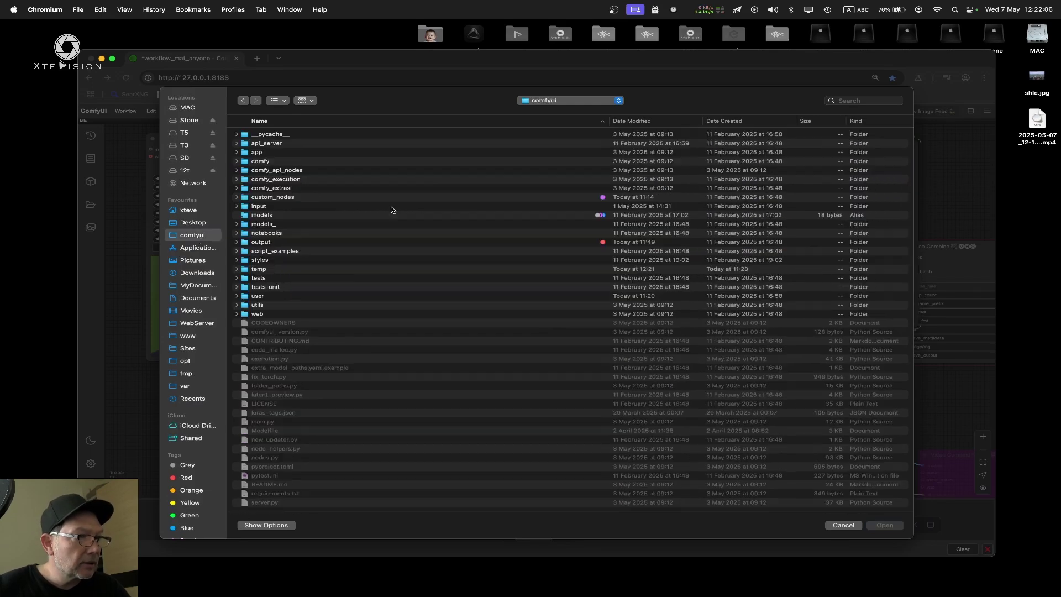
double_click(299, 198)
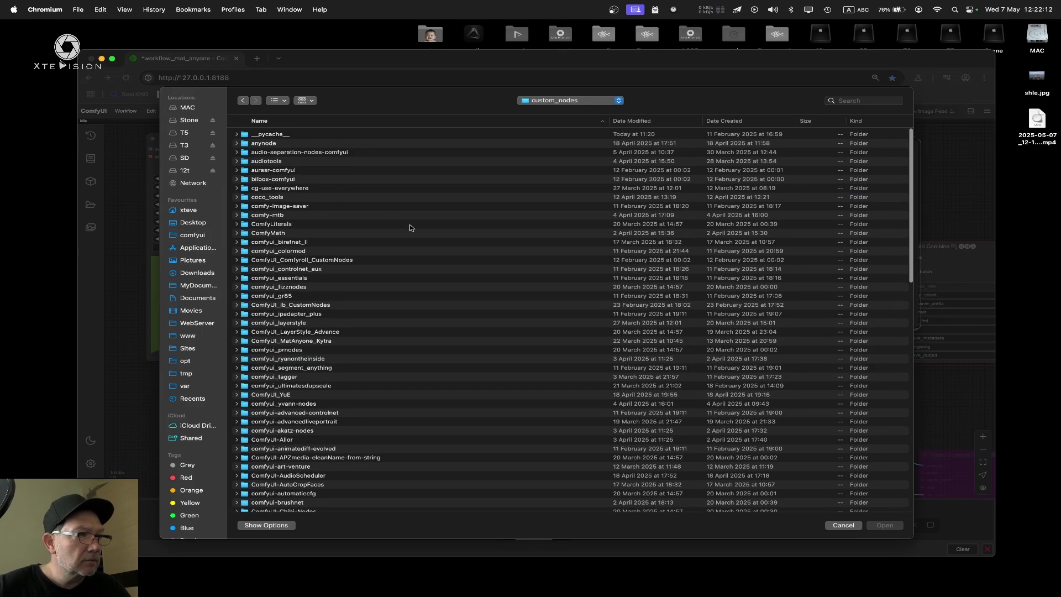
scroll(410, 227, down, 15)
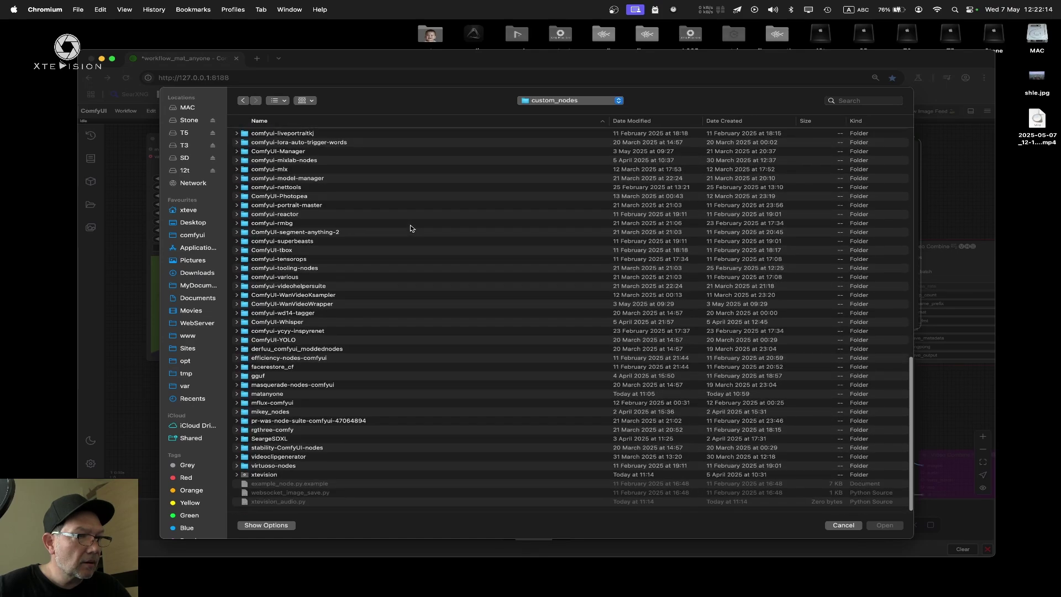
double_click(299, 393)
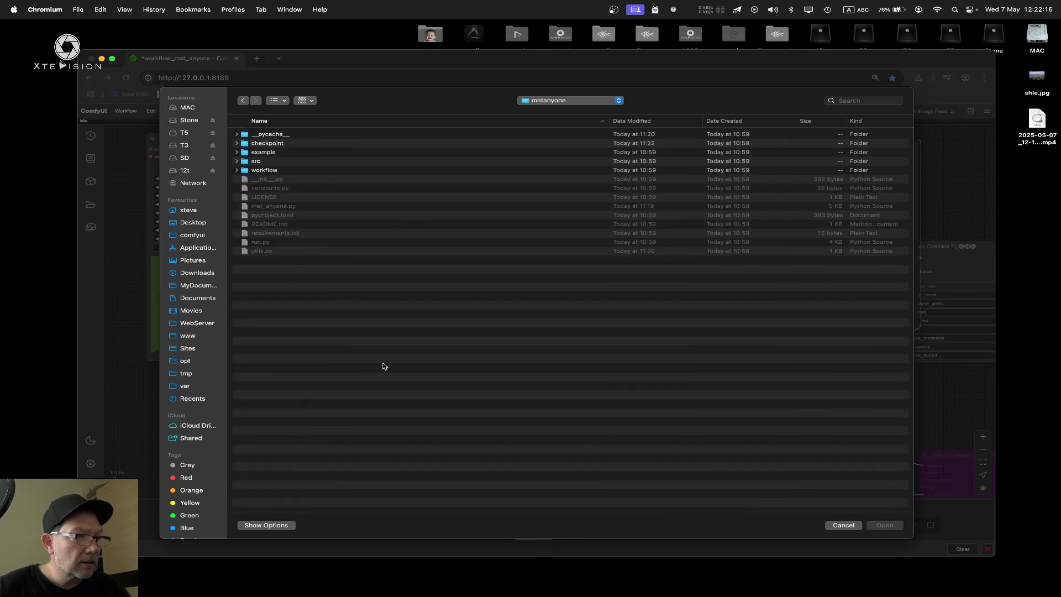
double_click(314, 152)
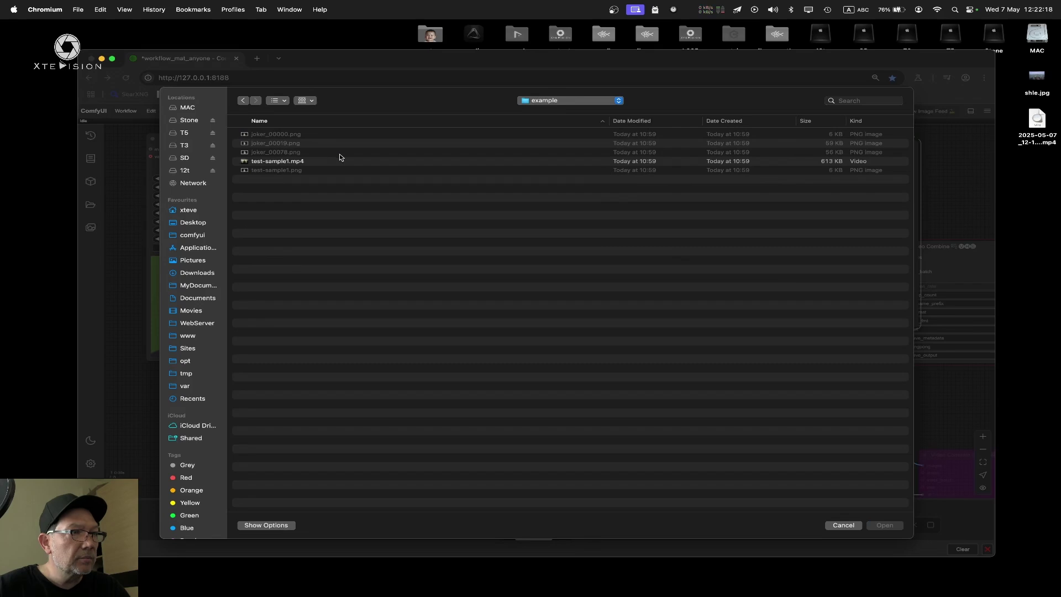
click(326, 162)
key(space)
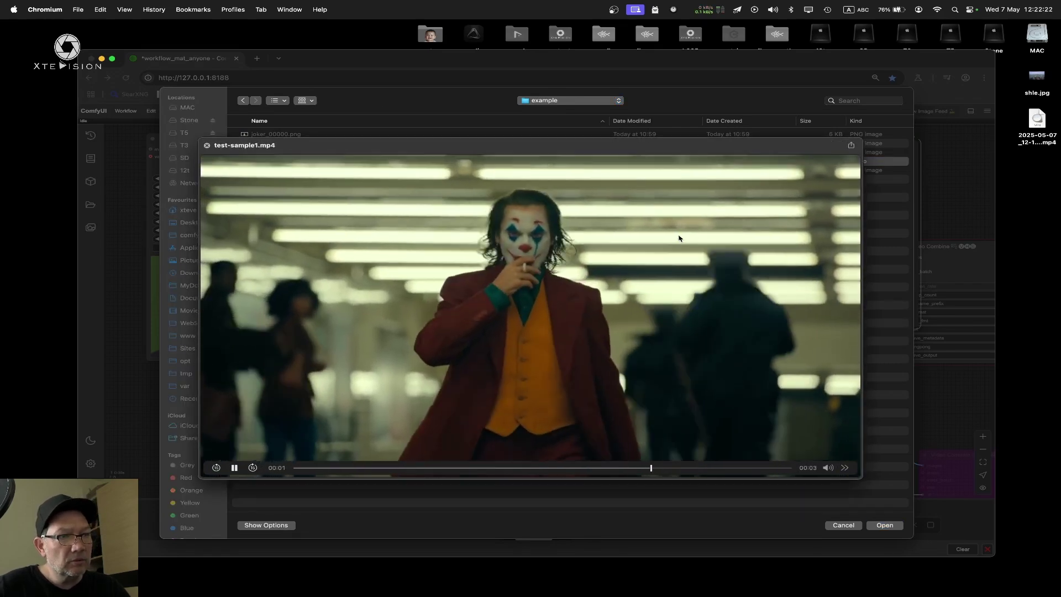
key(space)
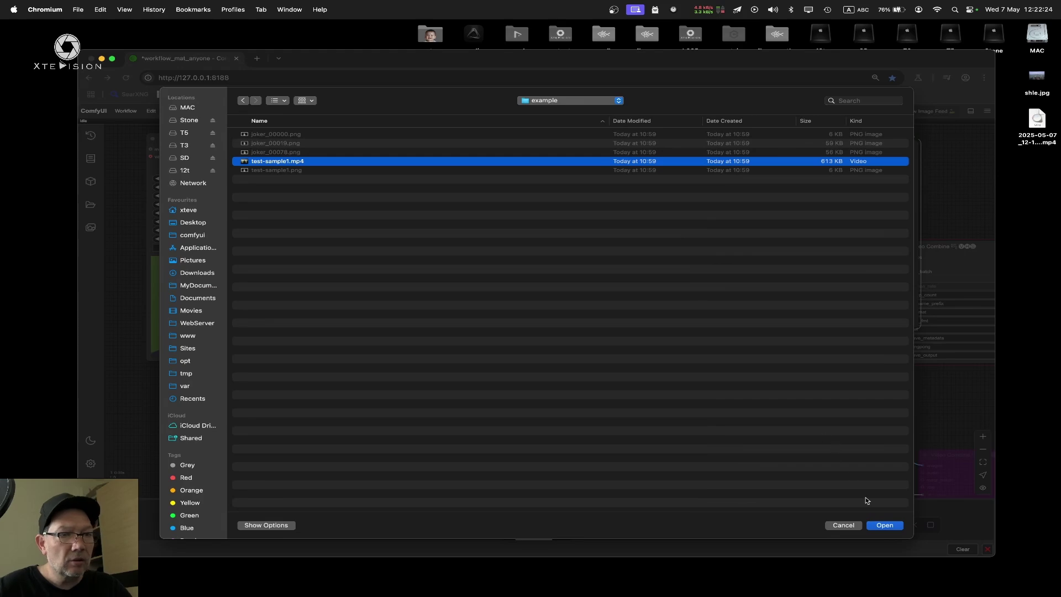
click(885, 525)
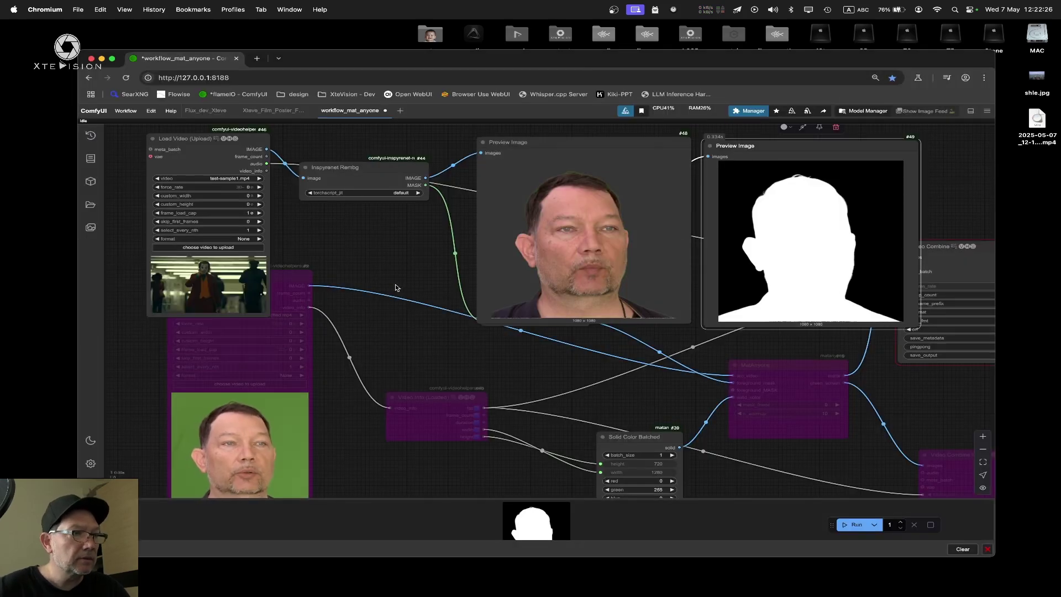
Load test-sample1.mp4 into the second Load Video node
scroll(395, 288, down, 2)
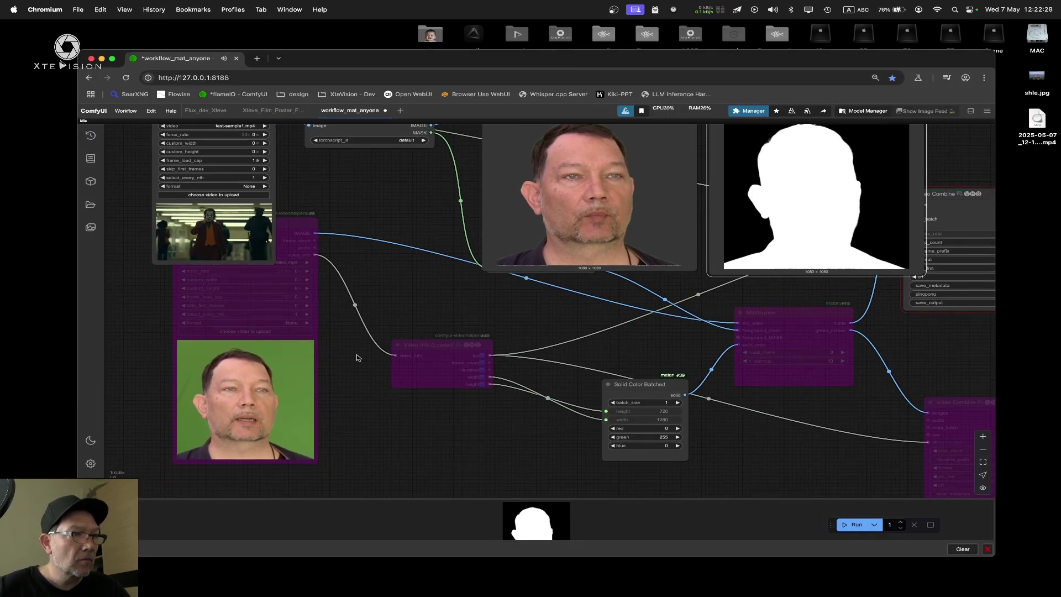
click(267, 331)
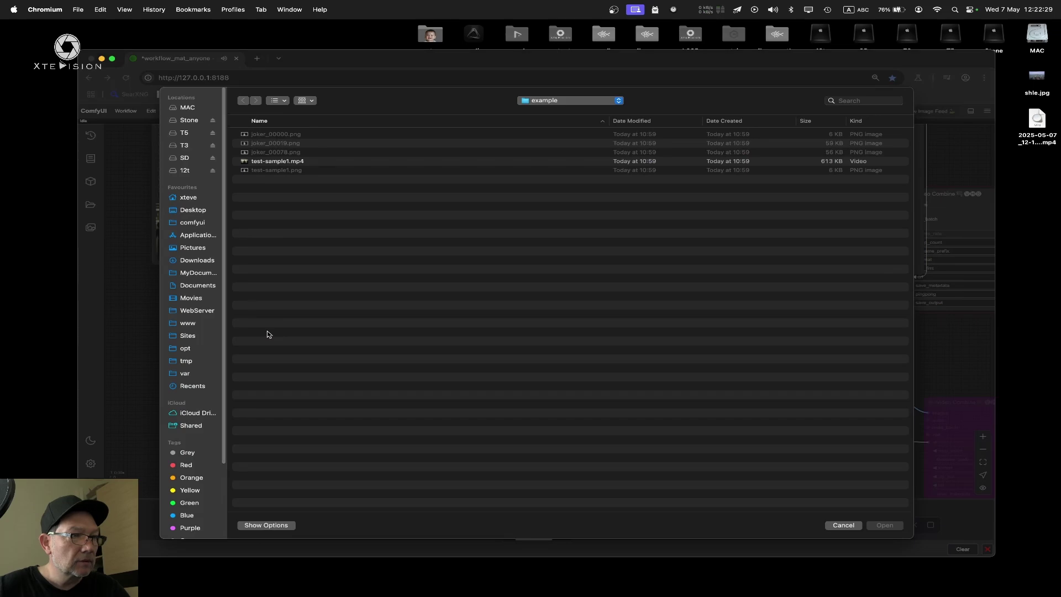
click(286, 162)
click(883, 524)
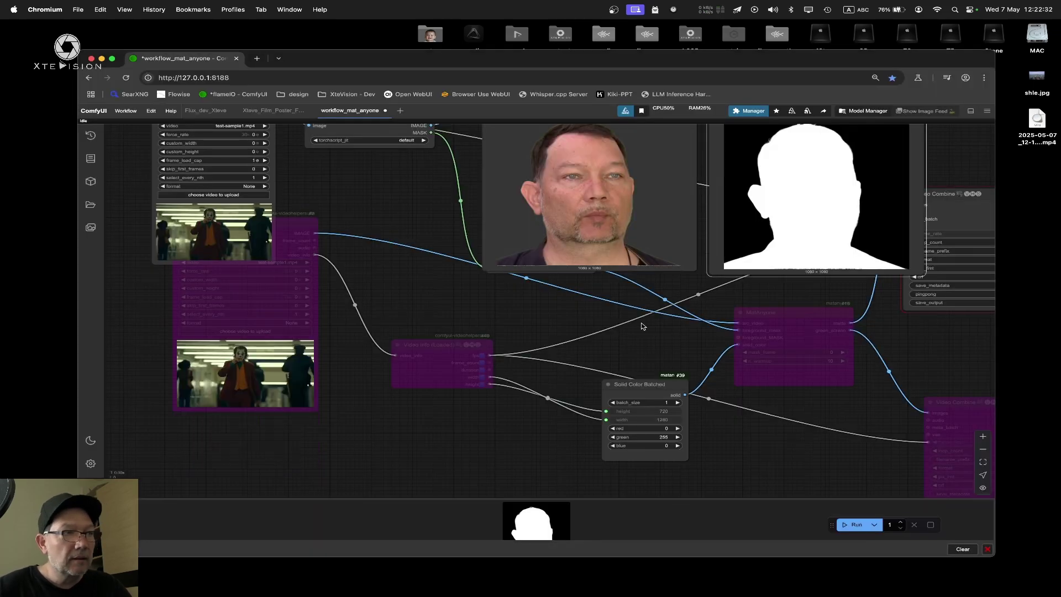
Rearrange the Load Video and Inspyrenet Rembg nodes, then queue background removal with Ctrl+Enter
scroll(358, 321, up, 3)
drag(323, 318, 299, 371)
drag(242, 178, 242, 146)
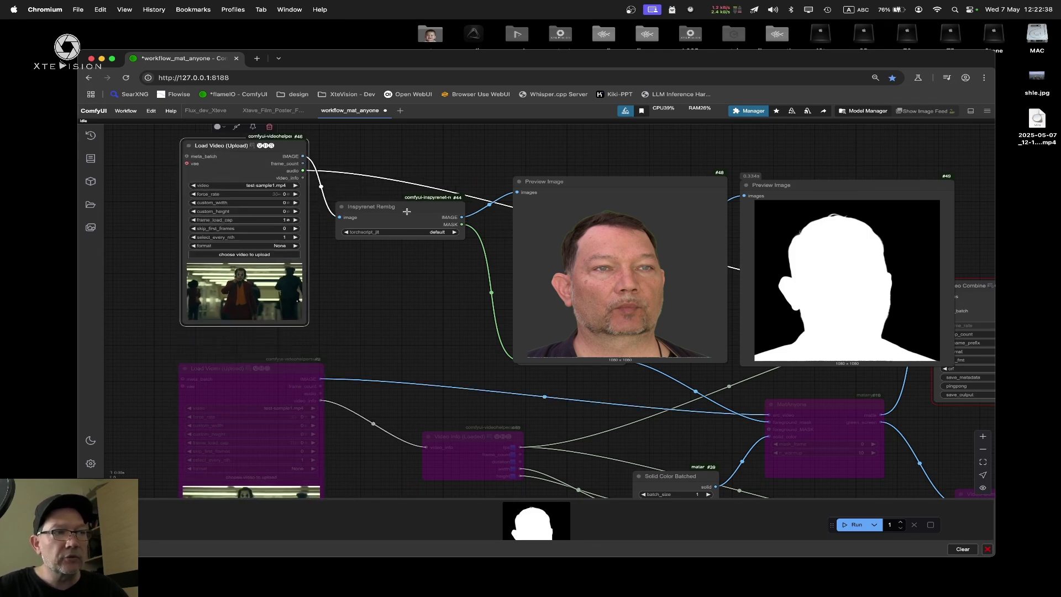
drag(406, 211, 385, 191)
drag(452, 279, 452, 269)
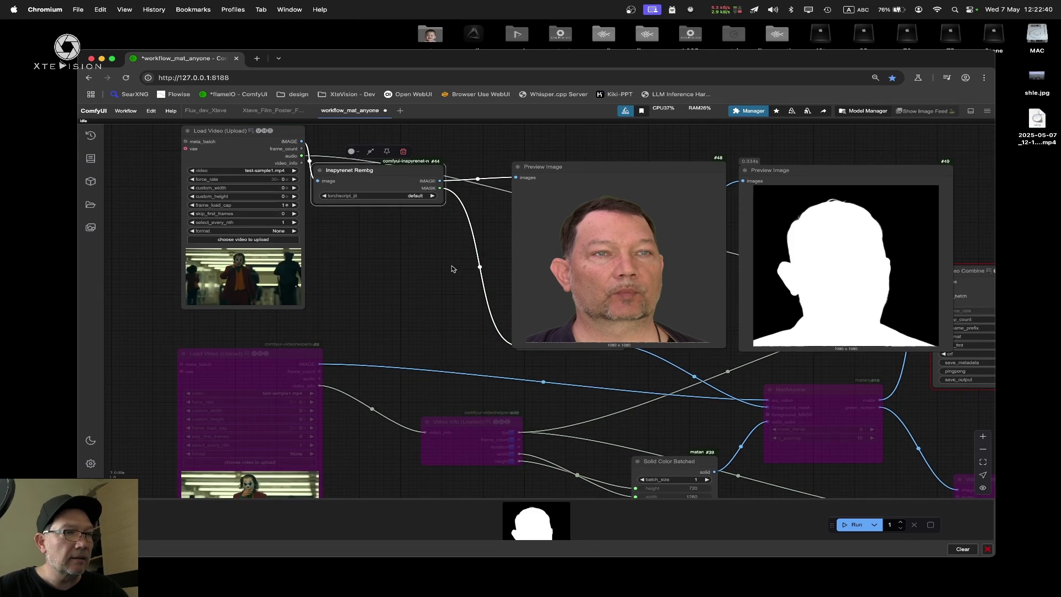
key(ctrl+Return)
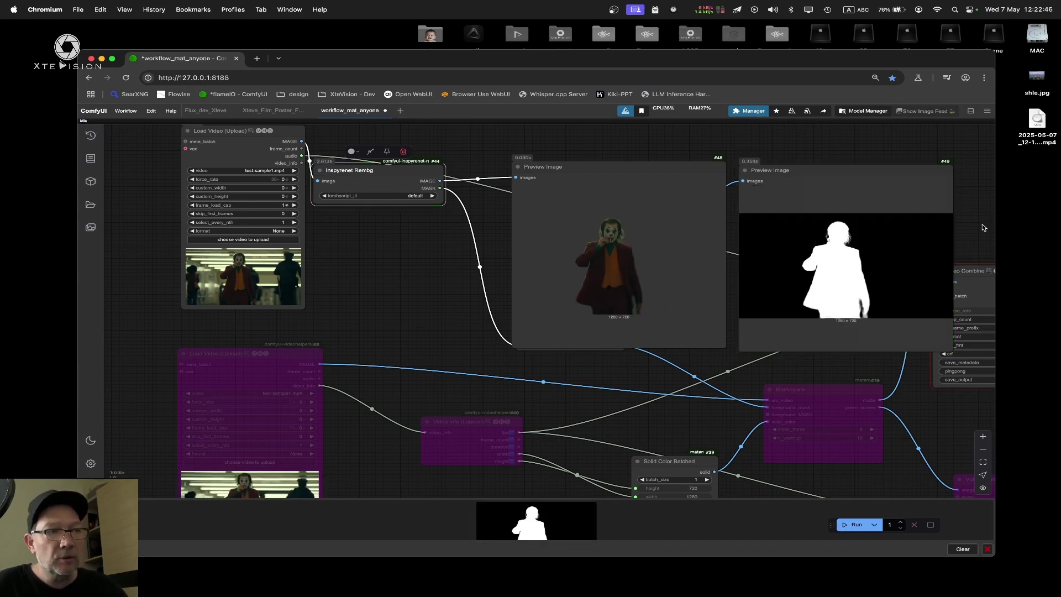
Un-bypass the second Load Video, Video Info, MatAnyone and GB Video Combine nodes
scroll(253, 226, down, 5)
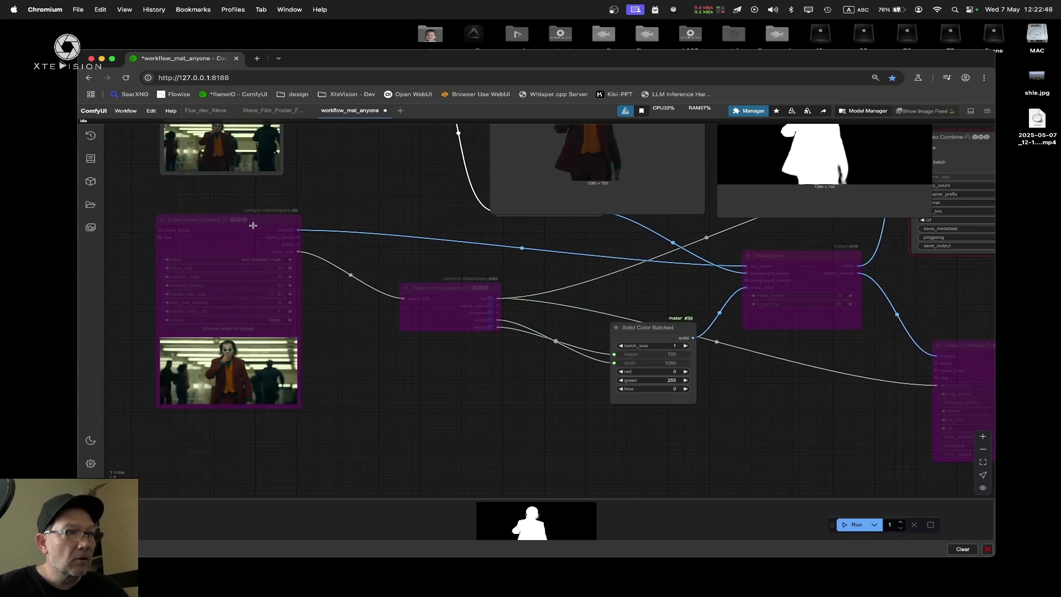
click(252, 224)
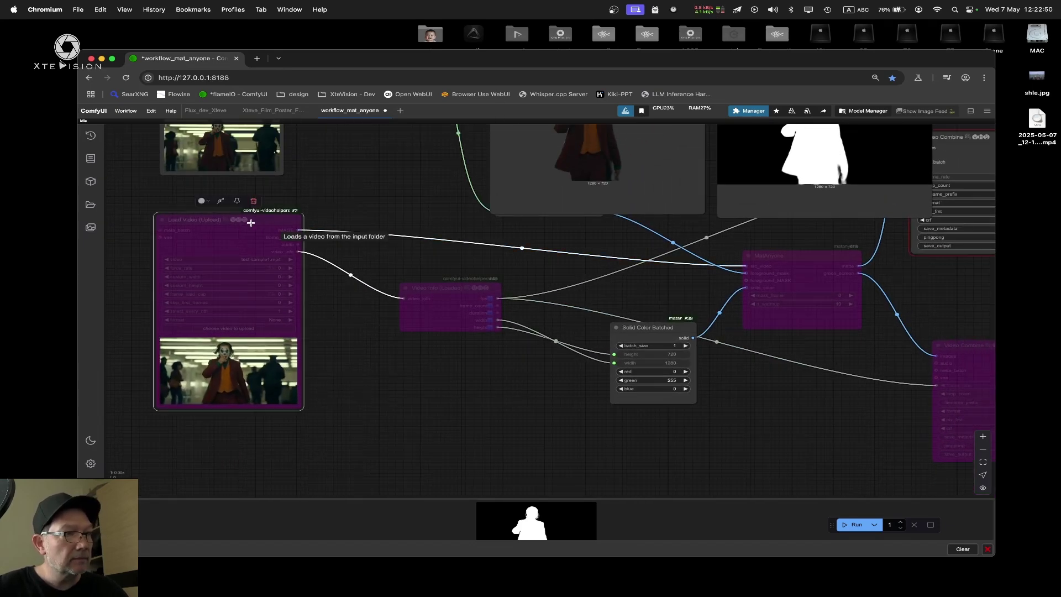
key(ctrl+b)
click(462, 295)
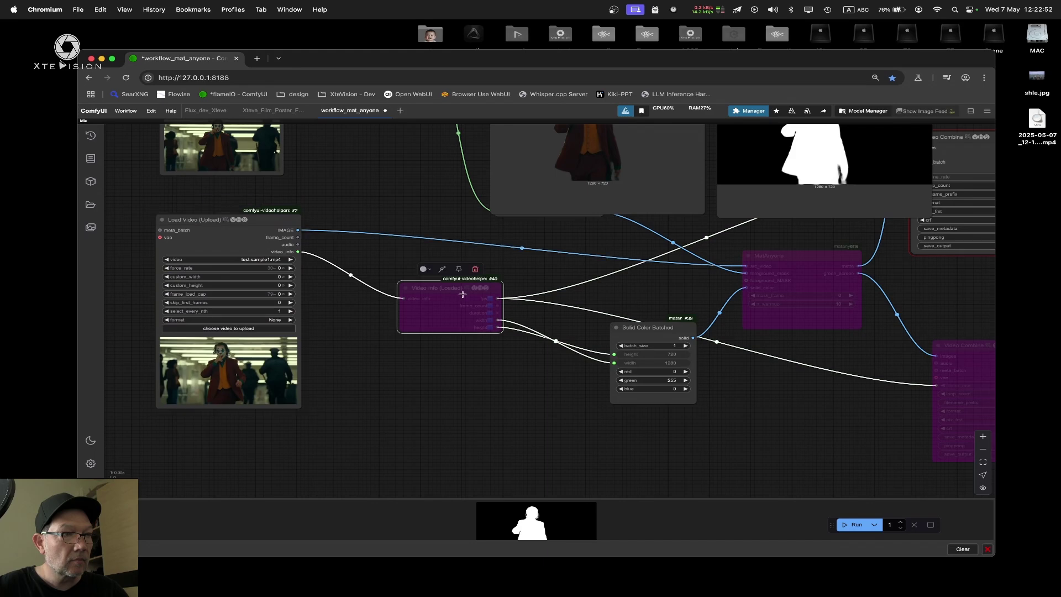
key(ctrl+b)
click(765, 271)
key(ctrl+b)
click(963, 347)
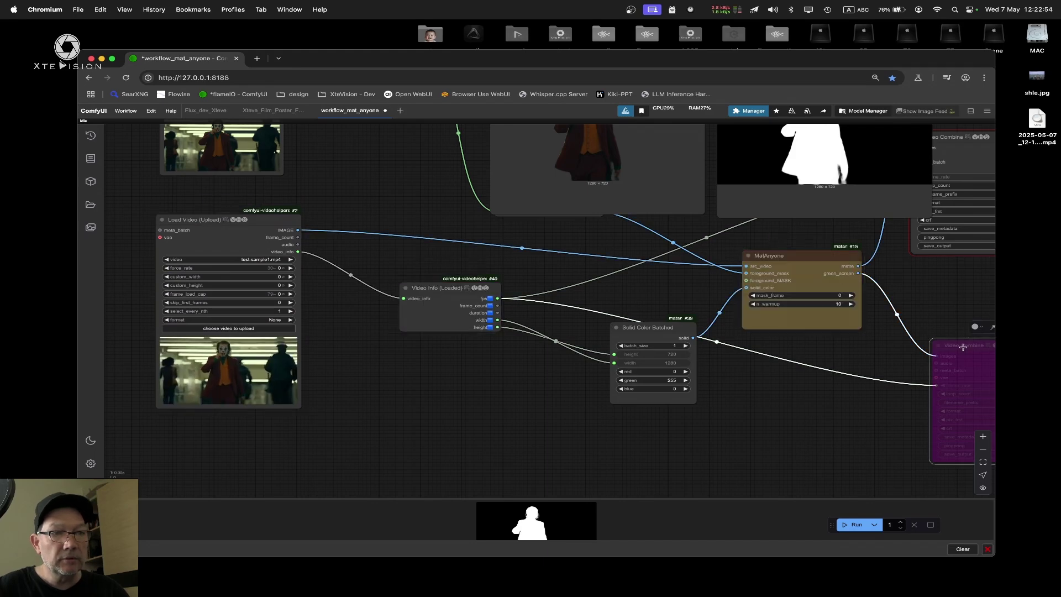
key(ctrl+b)
Move the Matte Video Combine node down and bring the loaders back into view
scroll(939, 331, right, 5)
scroll(939, 331, up, 2)
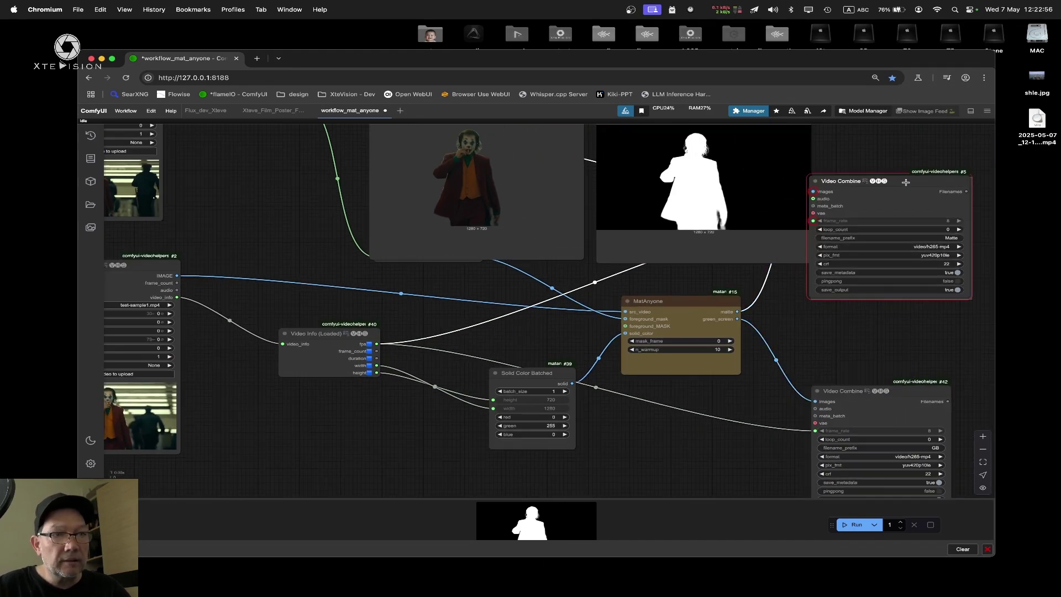
drag(906, 181, 912, 219)
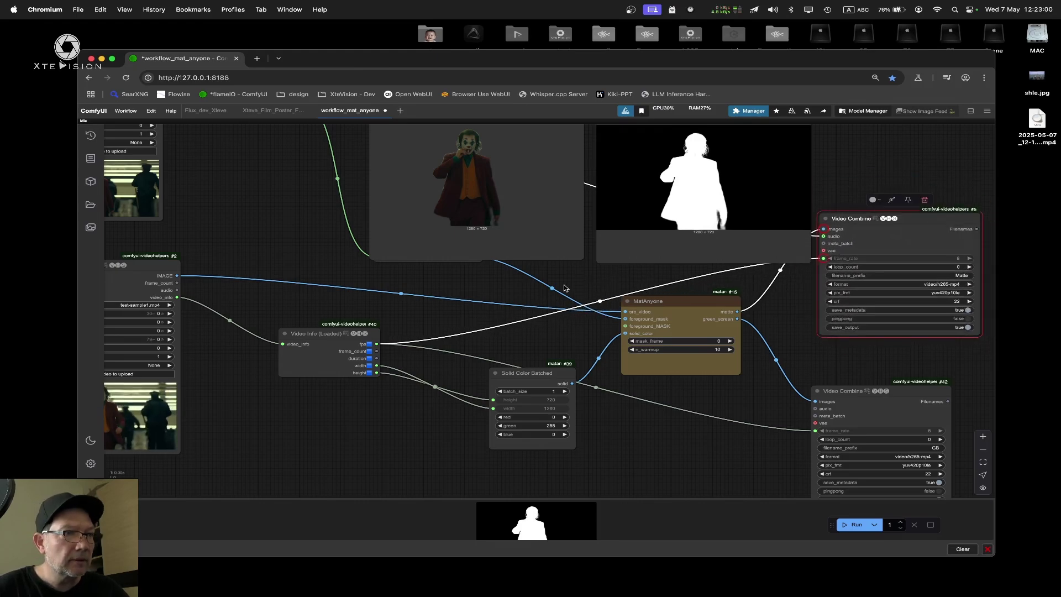
drag(565, 288, 692, 389)
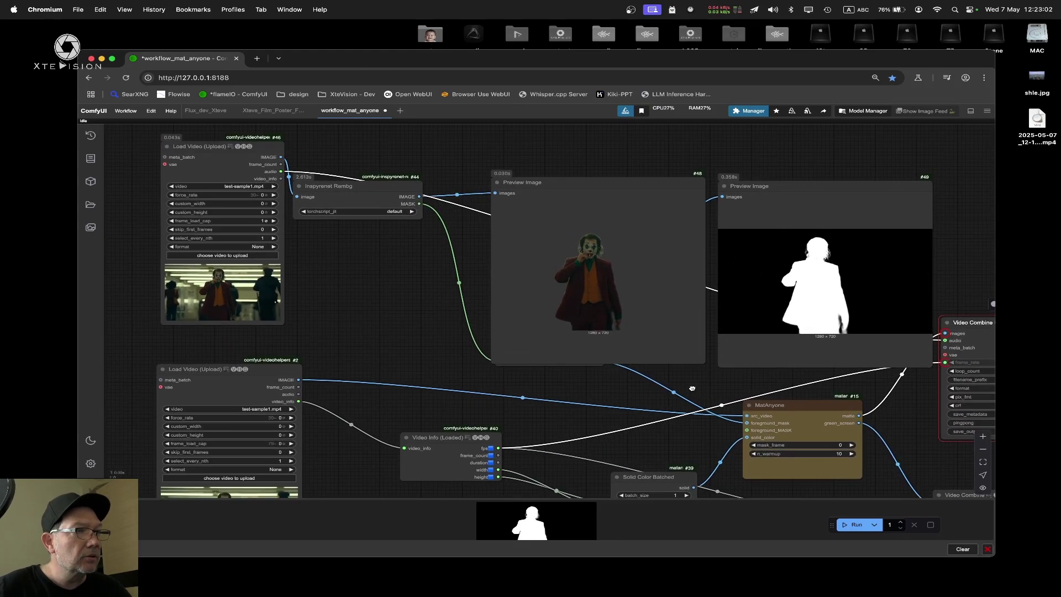
scroll(692, 389, down, 4)
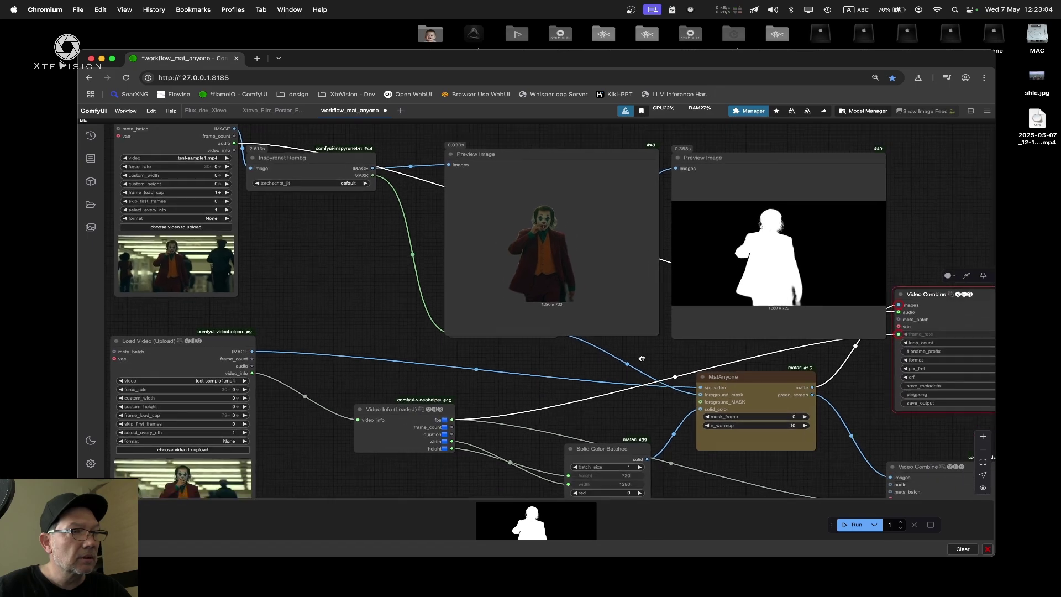
Run the full workflow and pan to watch MatAnyone process test-sample1.mp4
click(854, 525)
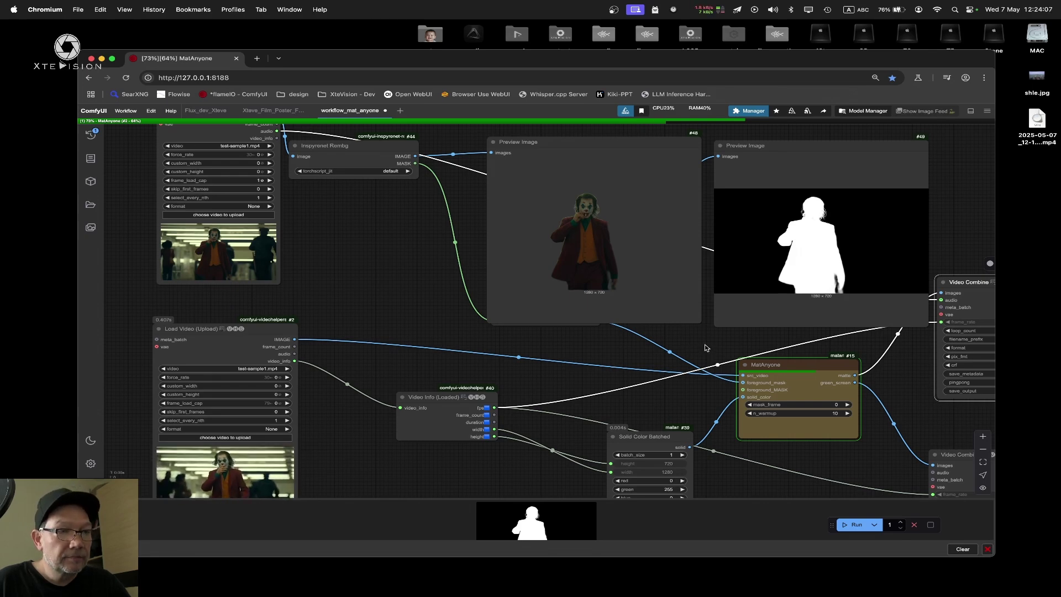
drag(703, 348, 504, 296)
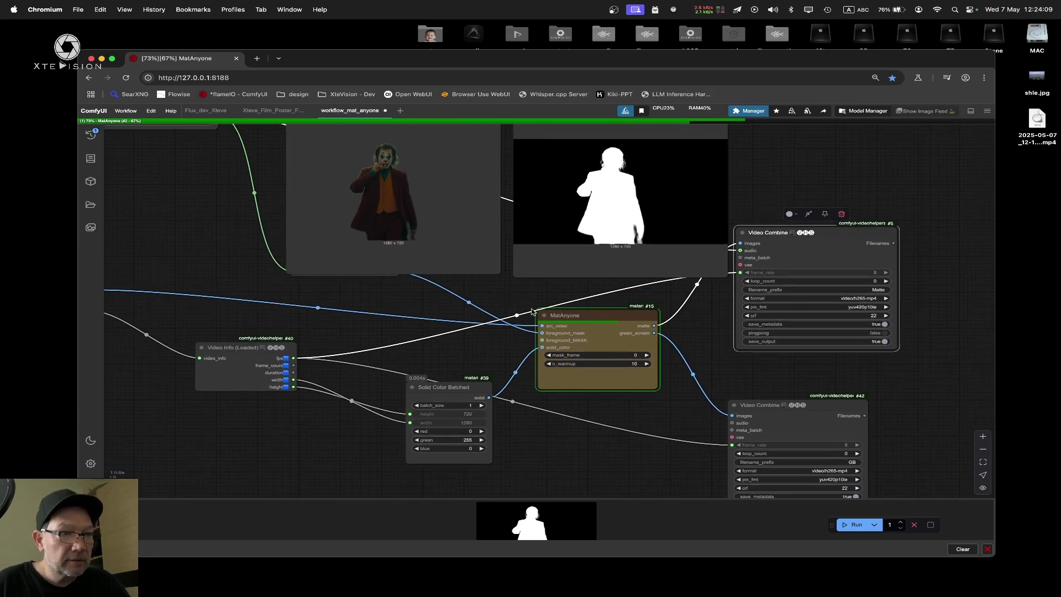
Open the desktop ComfyUI output folder and place its Finder window at the lower right
drag(796, 62, 798, 70)
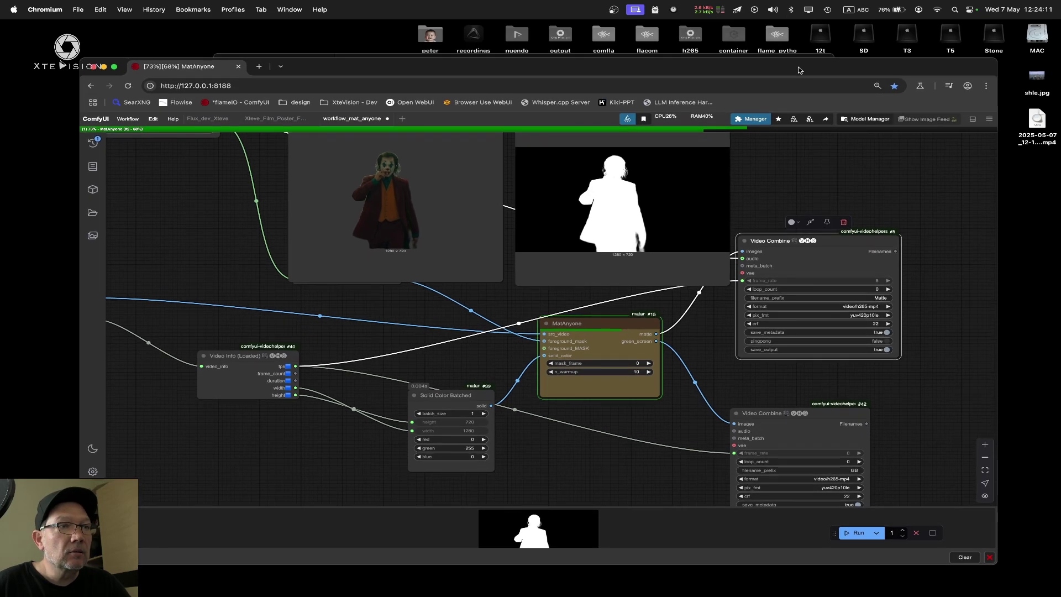
double_click(561, 34)
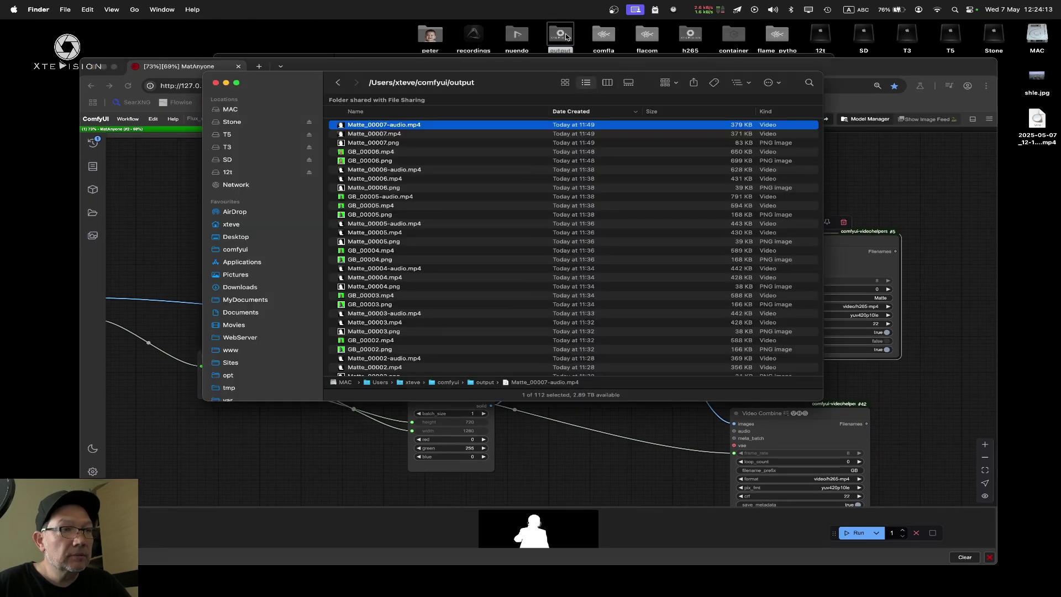
drag(497, 84, 637, 421)
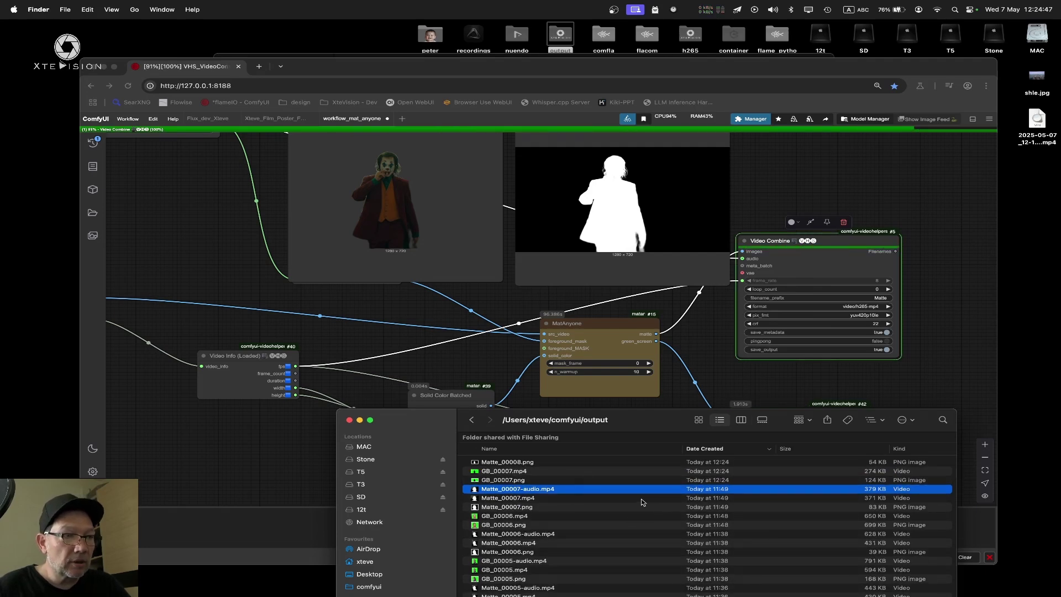
click(569, 464)
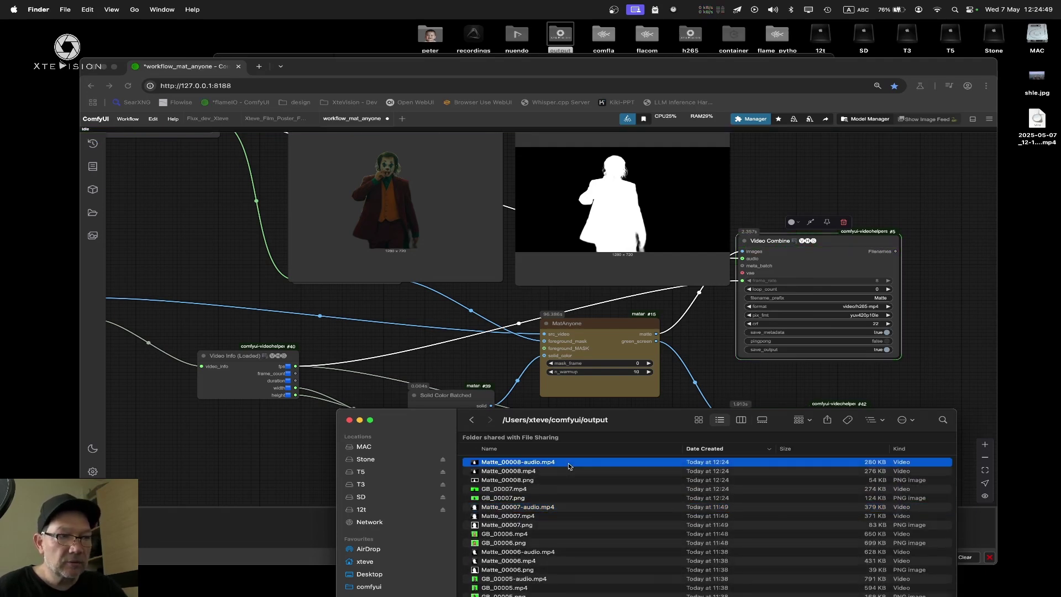
key(space)
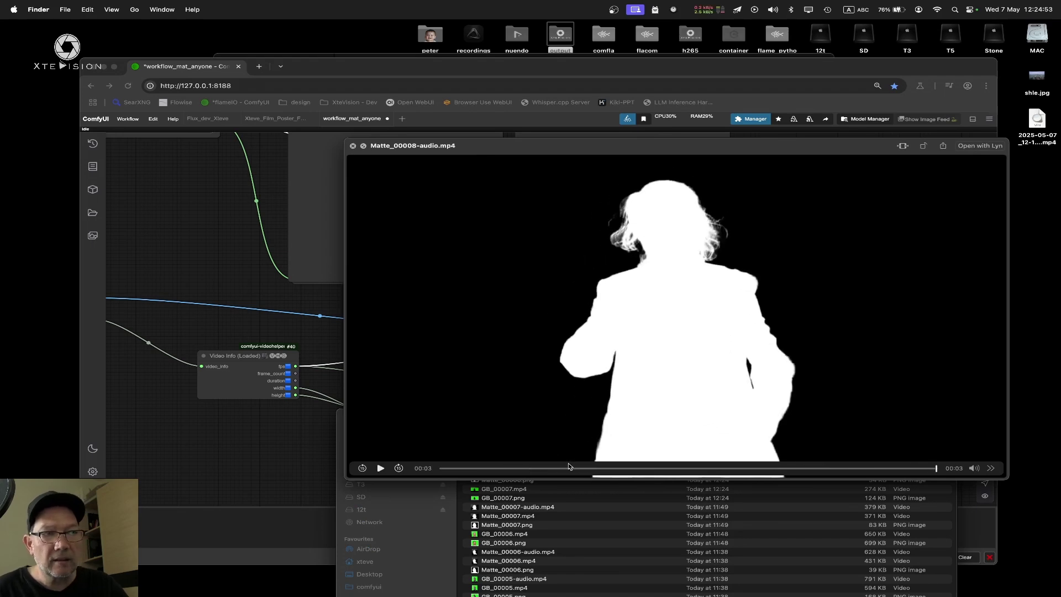
key(space)
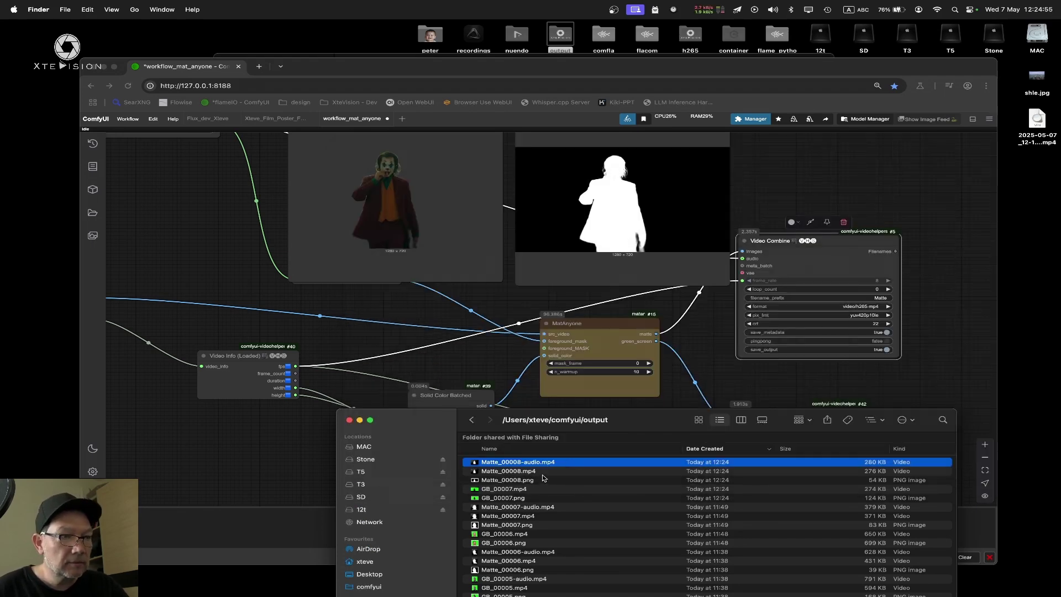
click(542, 473)
key(space)
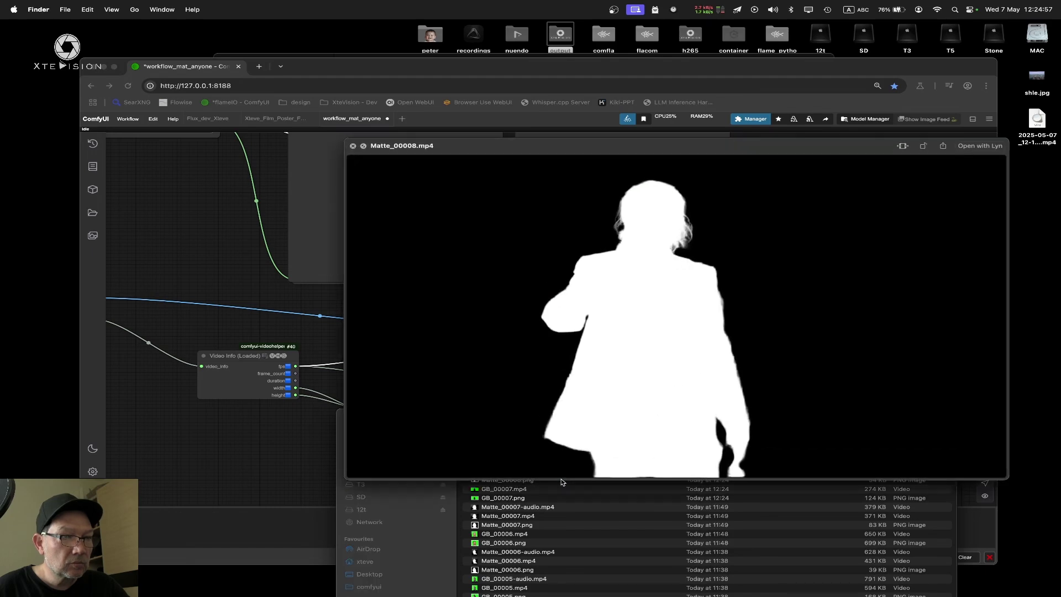
key(space)
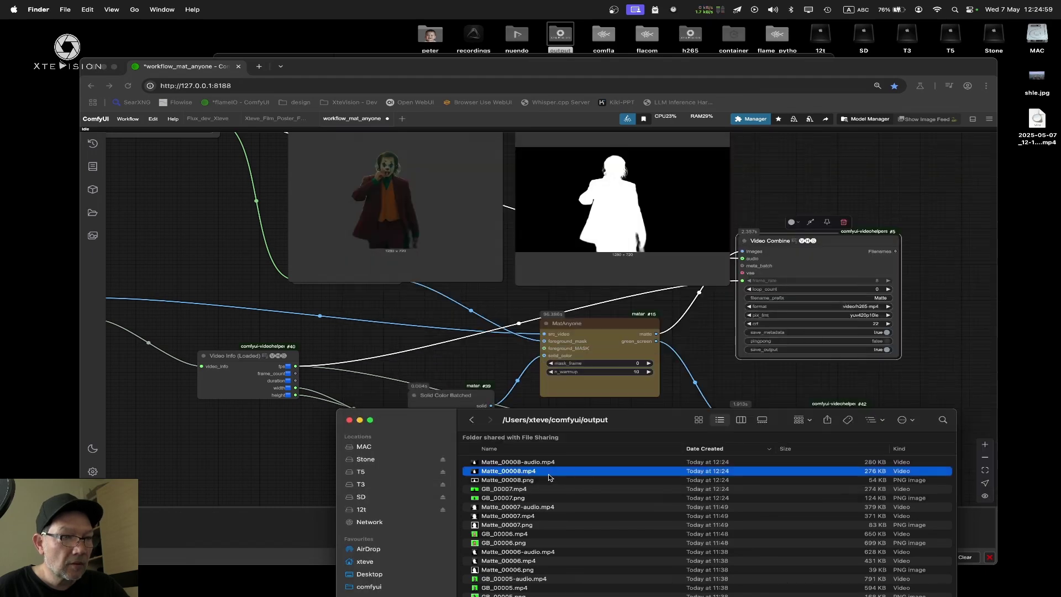
click(549, 479)
key(space)
key(space)
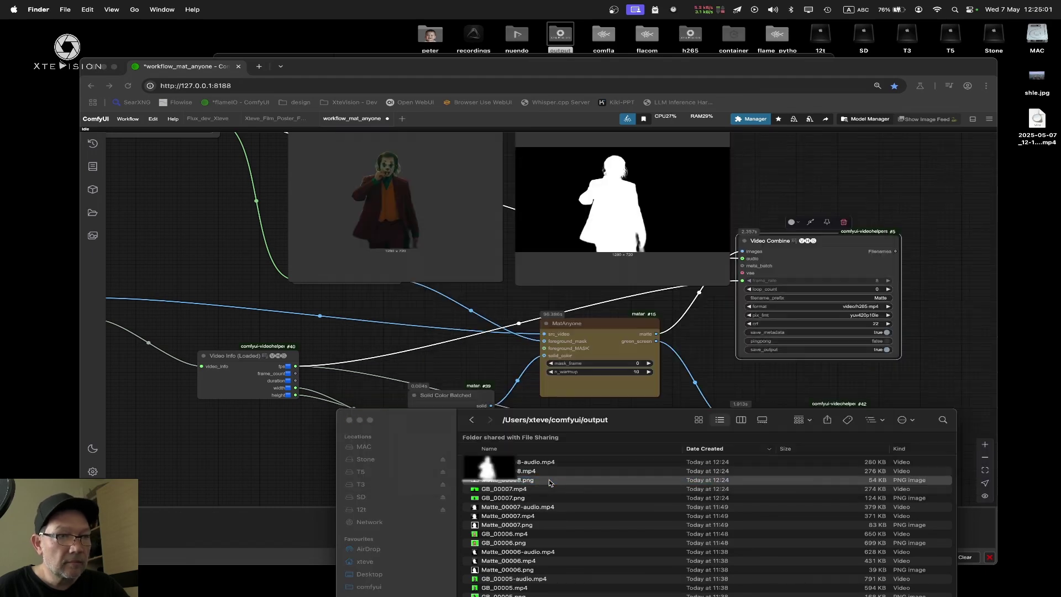
click(551, 489)
key(space)
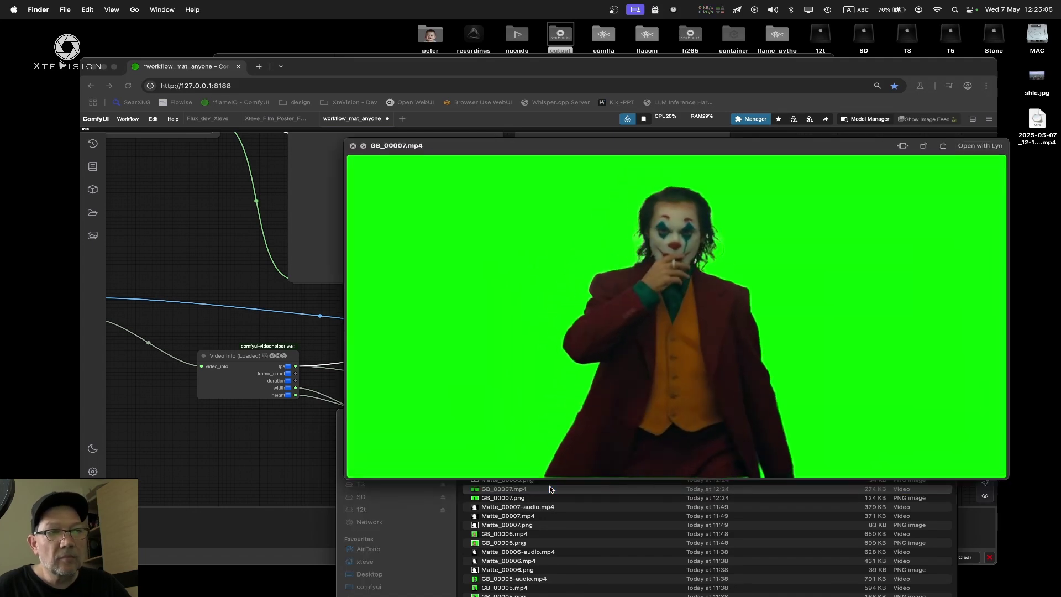
key(space)
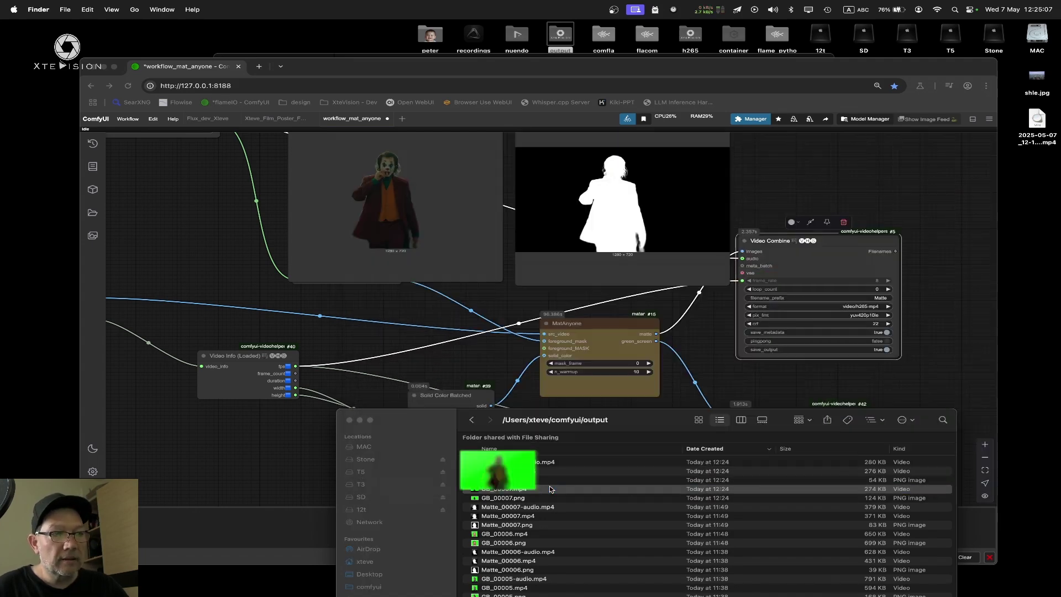
mouse_move(631, 426)
mouse_down()
mouse_move(619, 425)
mouse_move(623, 432)
mouse_up()
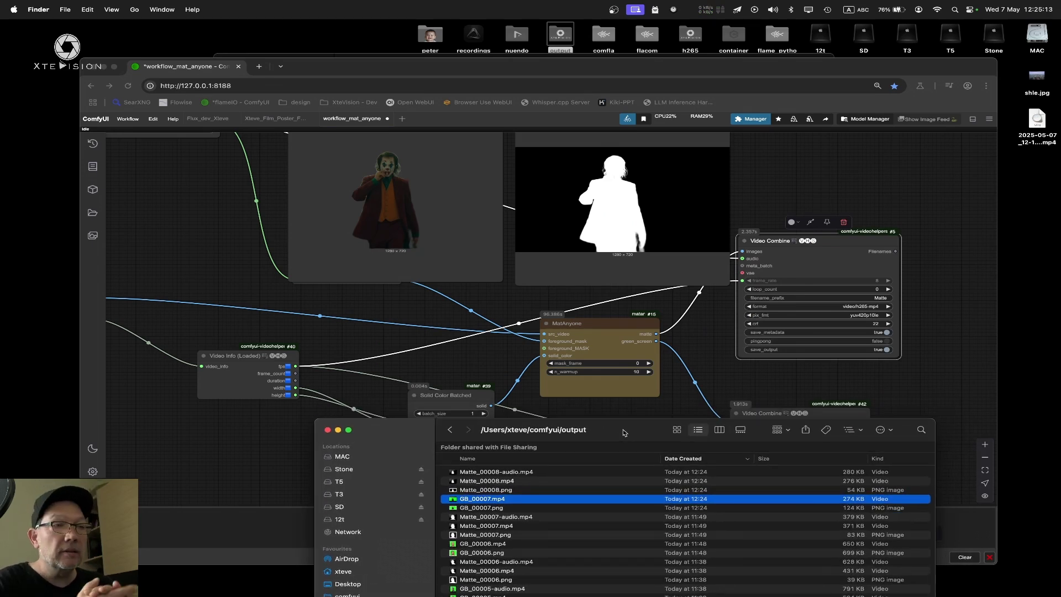